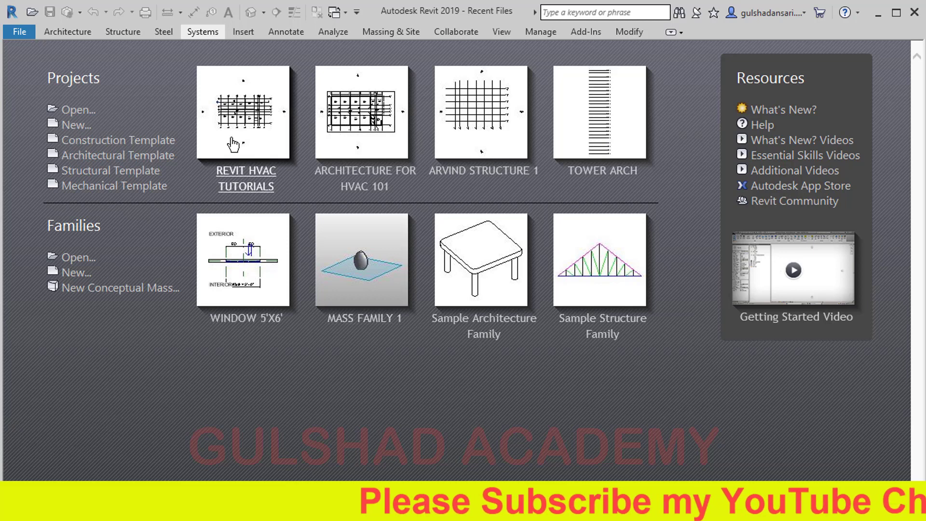
Open the recent project REVIT HVAC TUTORIALS.
left_click(236, 177)
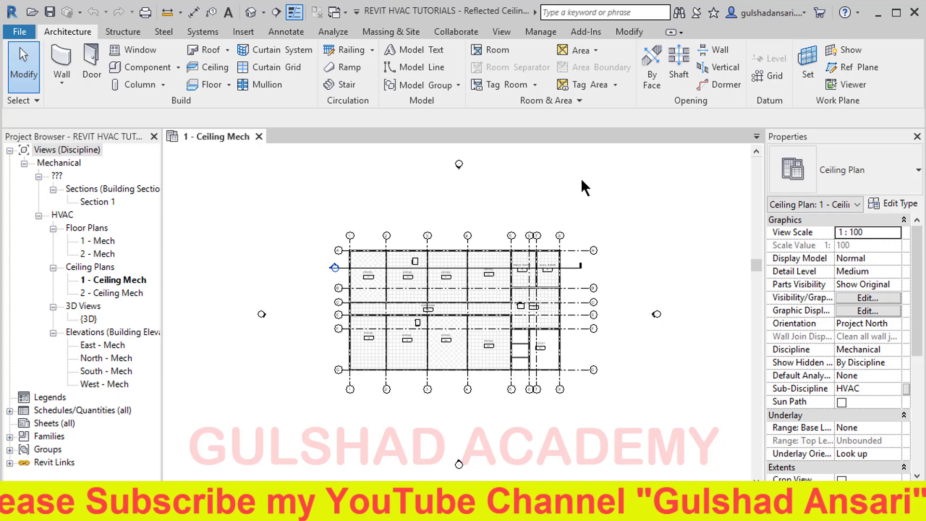
middle_click_drag(632, 308, 591, 271)
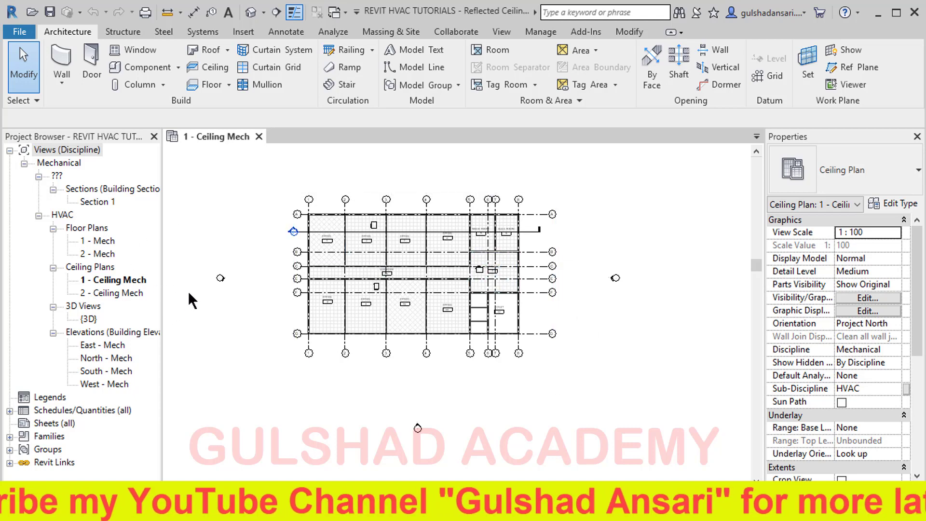
scroll(344, 224, "up", 4)
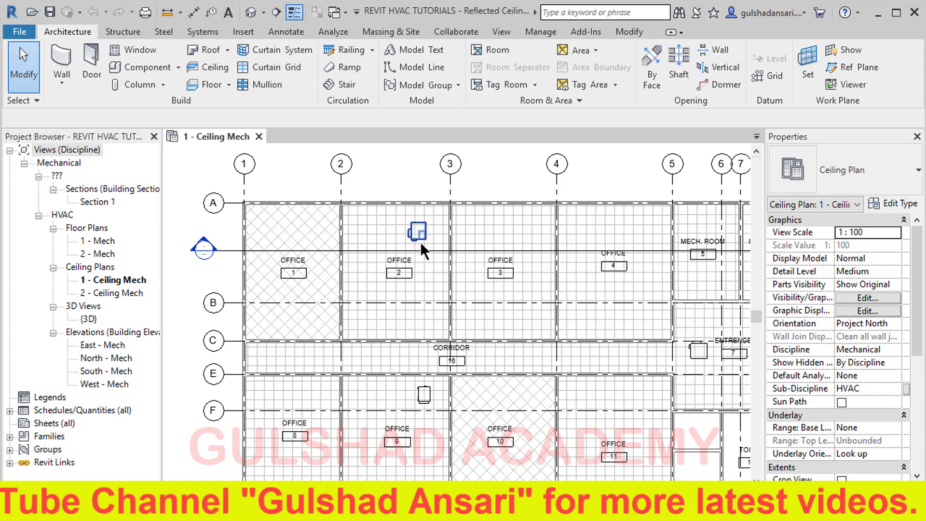
scroll(421, 242, "up", 3)
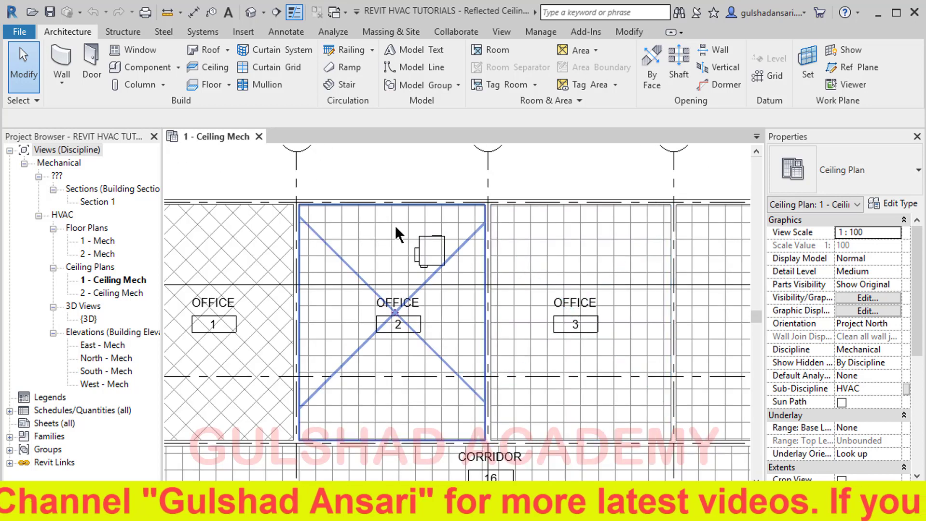
middle_click_drag(442, 313, 442, 279)
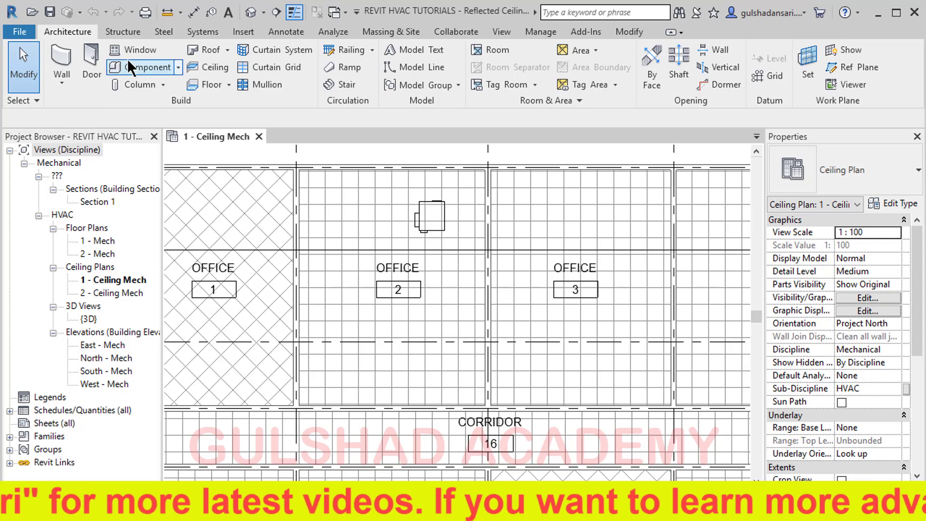
Start placing an air terminal using the M_Supply Diffuser type 600 x 600 Face 300 x 300 Connection, with an offset of 3000.
left_click(205, 30)
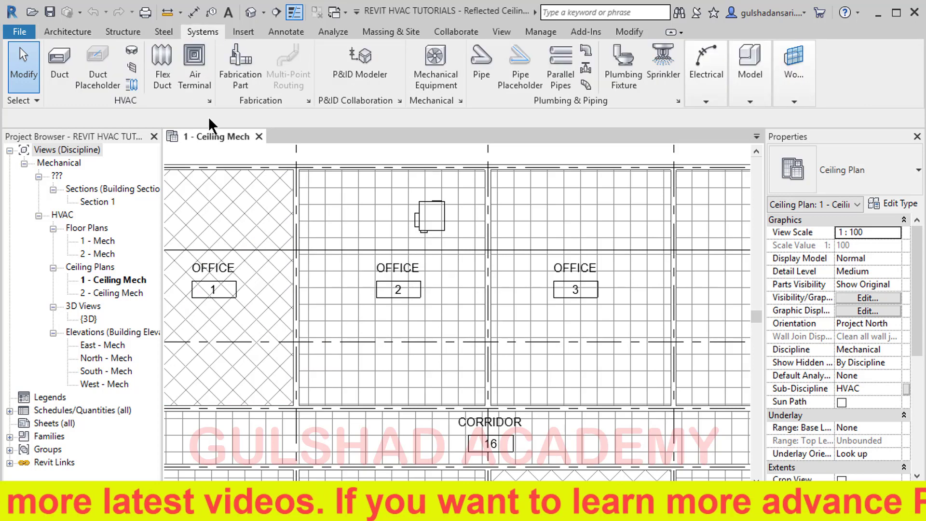
left_click(195, 67)
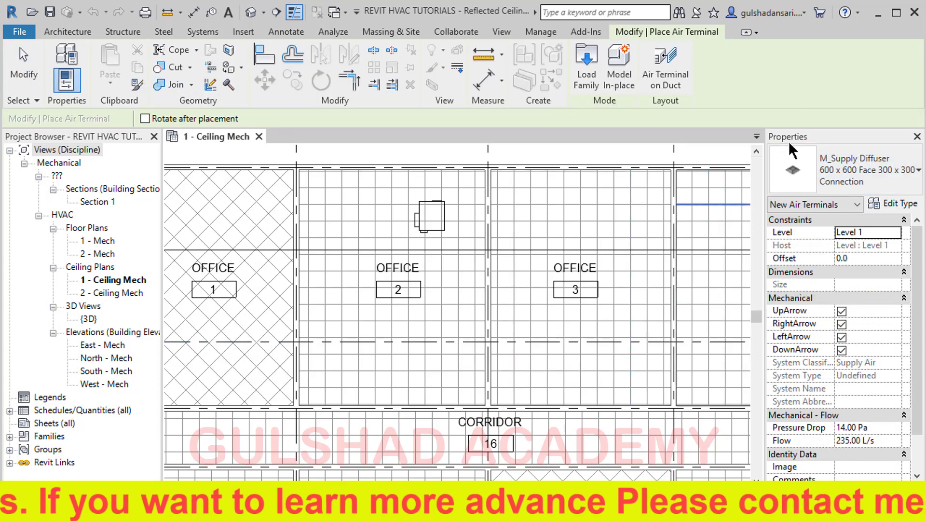
left_click(806, 156)
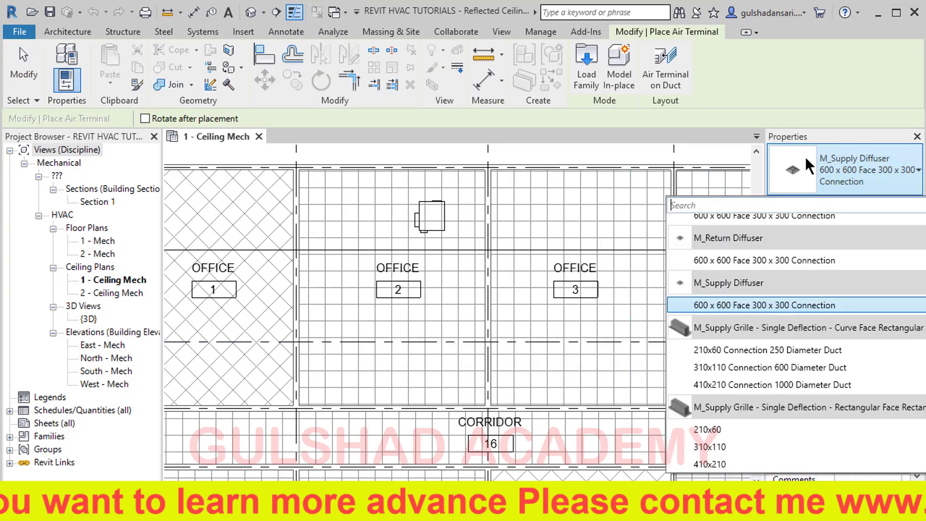
left_click(717, 302)
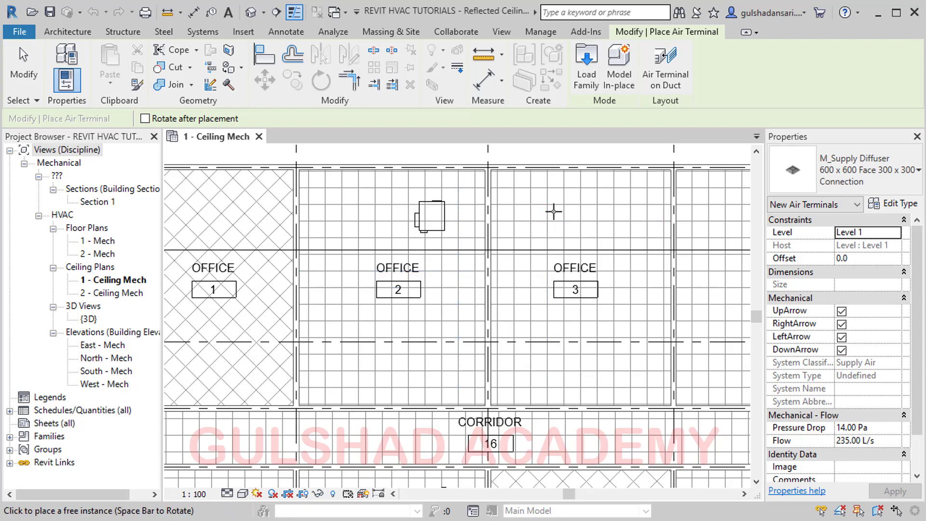
left_click(845, 258)
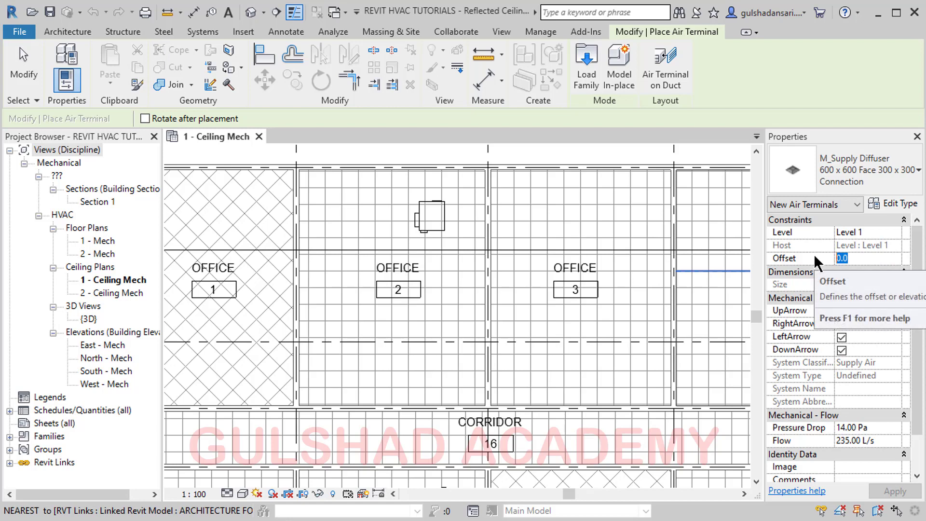
type("300")
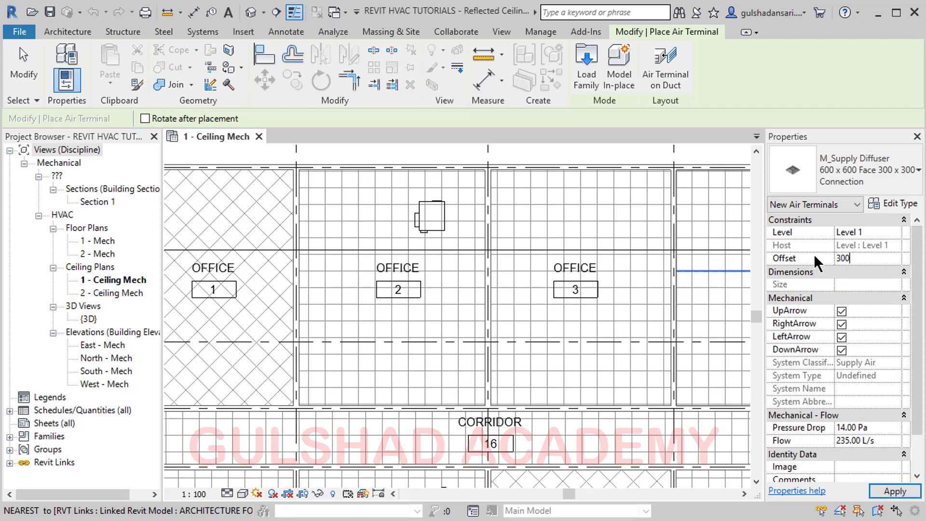
type("0")
Place one supply diffuser in the upper part of Office 2, to the left of the mechanical unit, and end the placement.
scroll(342, 217, "up", 2)
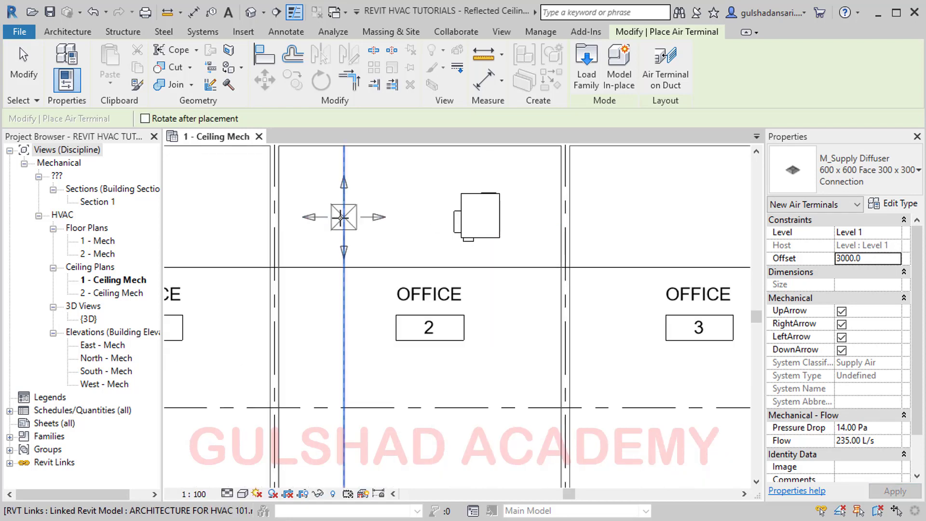
scroll(353, 209, "up", 2)
scroll(388, 284, "down", 3)
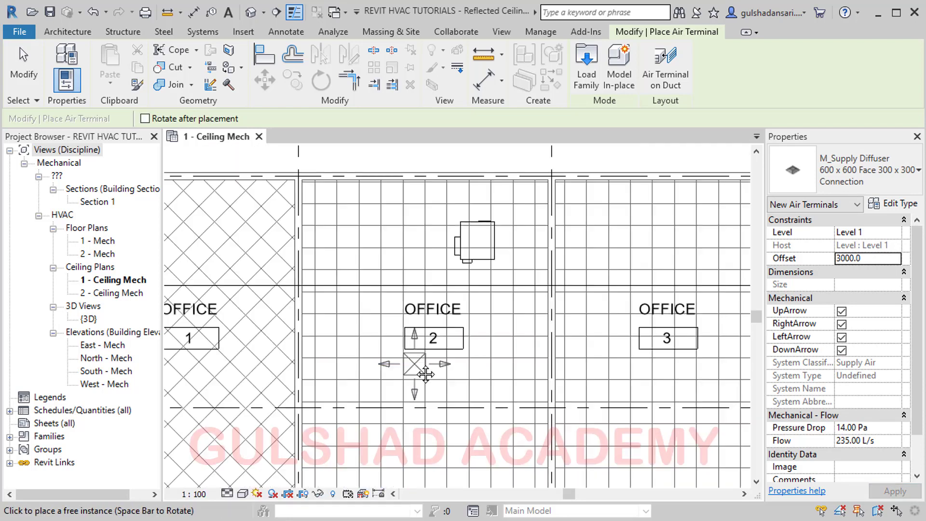
middle_click_drag(425, 374, 372, 413)
scroll(275, 258, "up", 2)
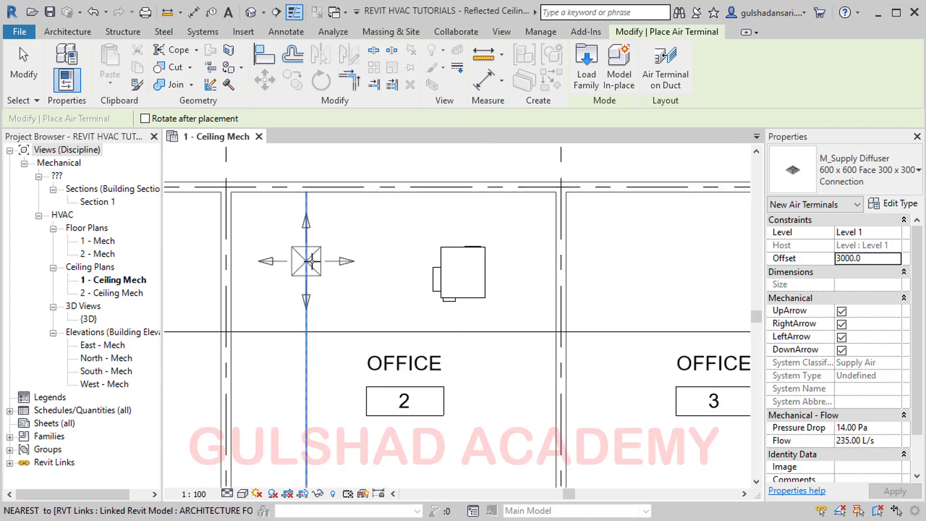
scroll(314, 263, "up", 2)
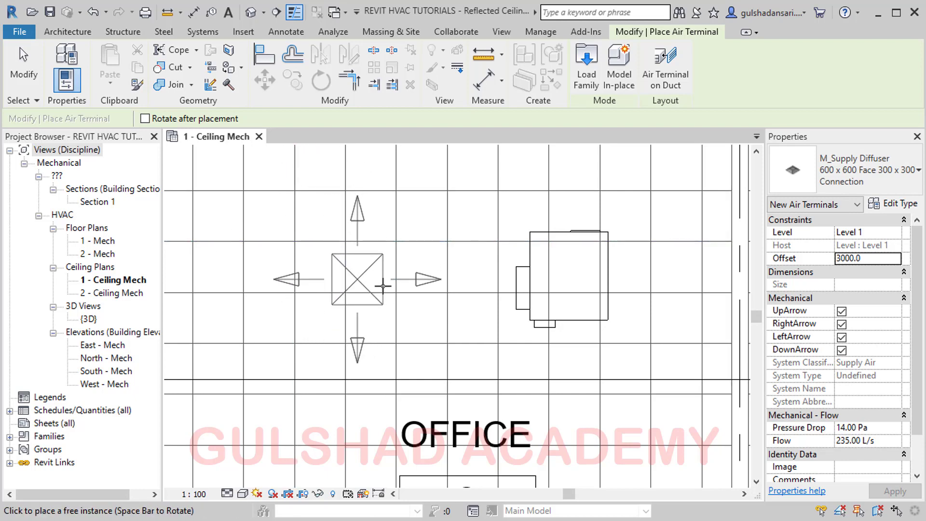
left_click(384, 286)
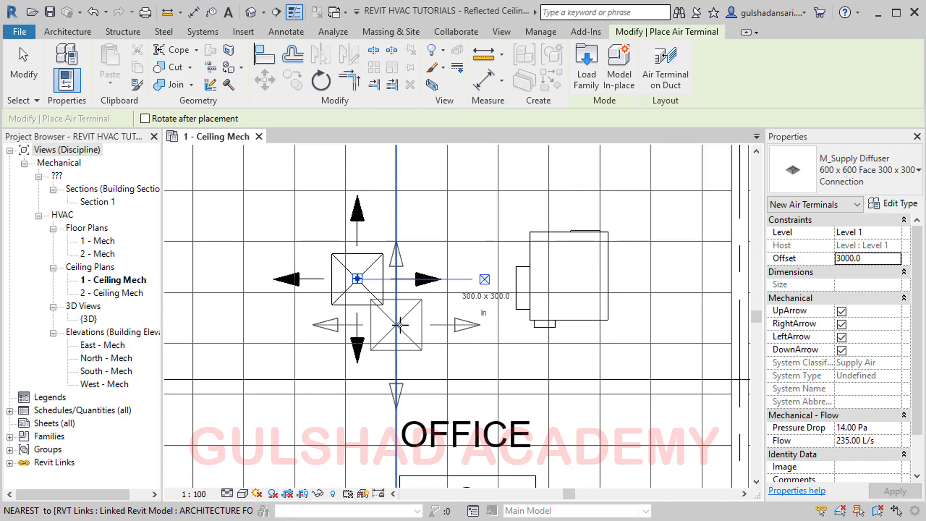
key("Escape")
key("Escape")
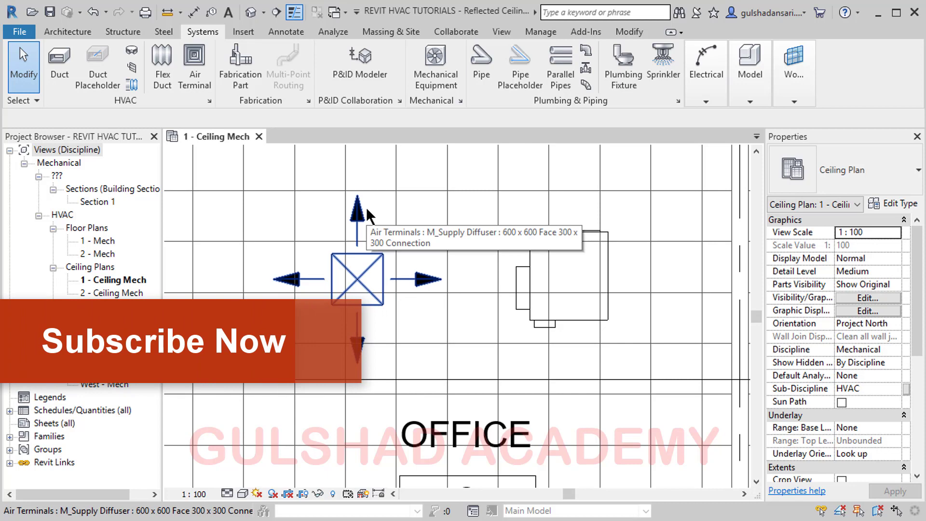
Turn off the UpArrow, RightArrow, LeftArrow and DownArrow options of the supply diffuser in Office 2.
left_click(367, 268)
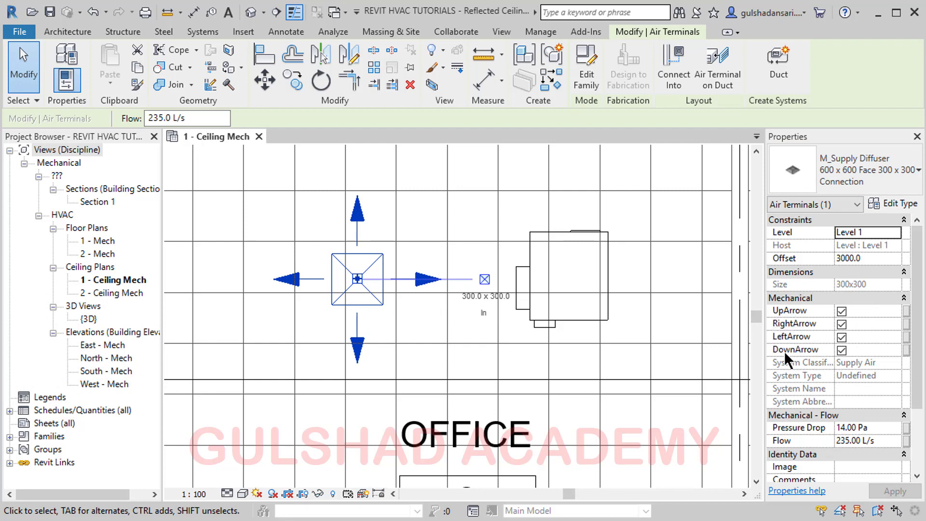
left_click(841, 312)
left_click(840, 324)
left_click(842, 337)
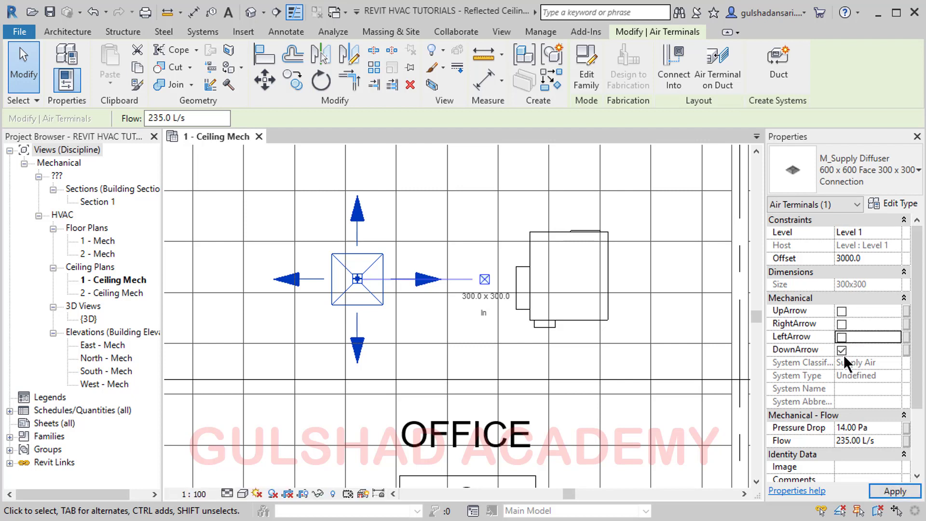
left_click(842, 349)
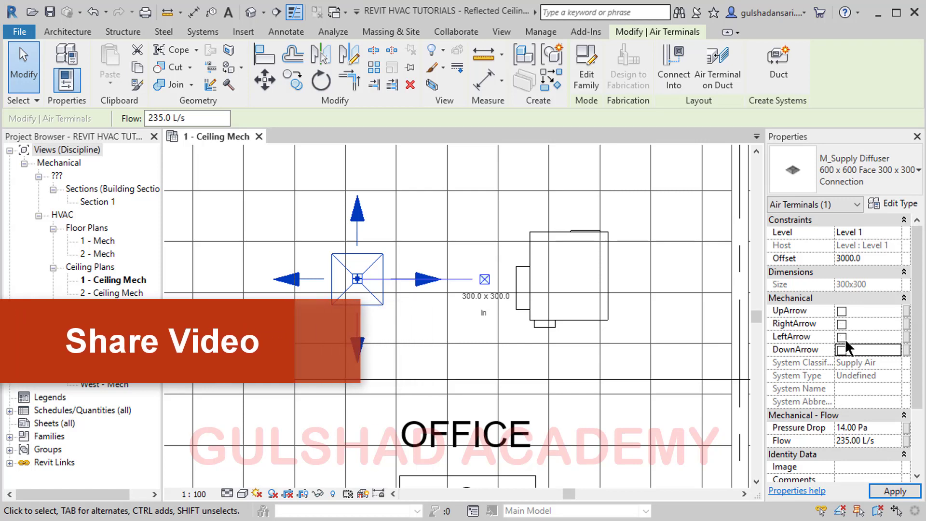
left_click(322, 230)
Inspect the supply diffuser's connector and its flow setting without changing anything.
scroll(349, 268, "up", 2)
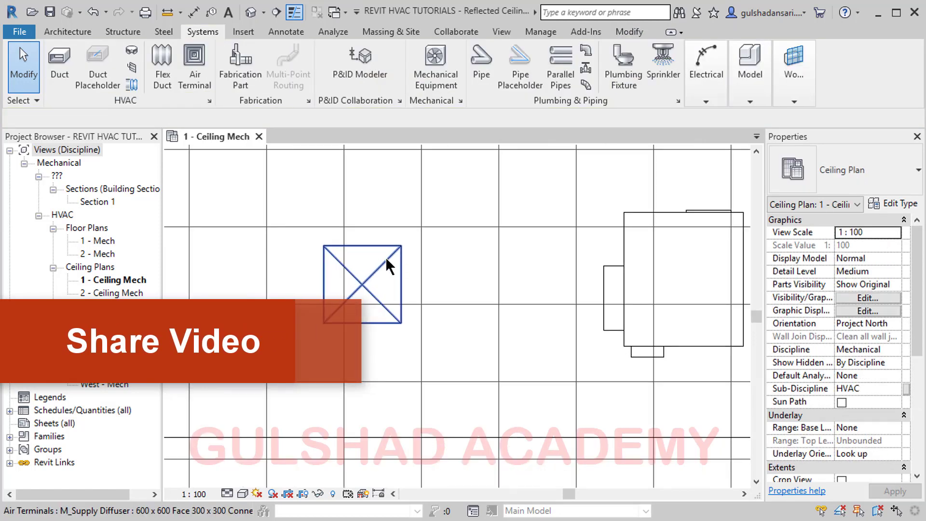
left_click(386, 257)
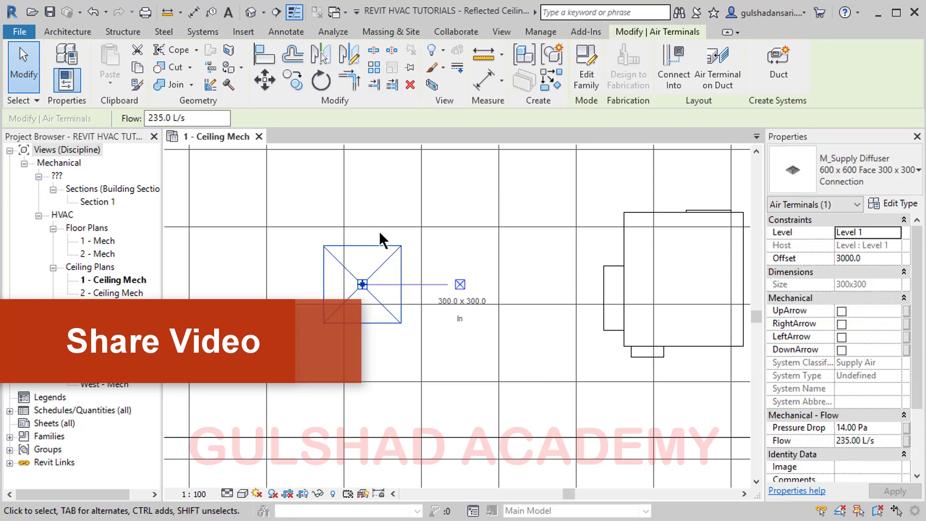
left_click(373, 190)
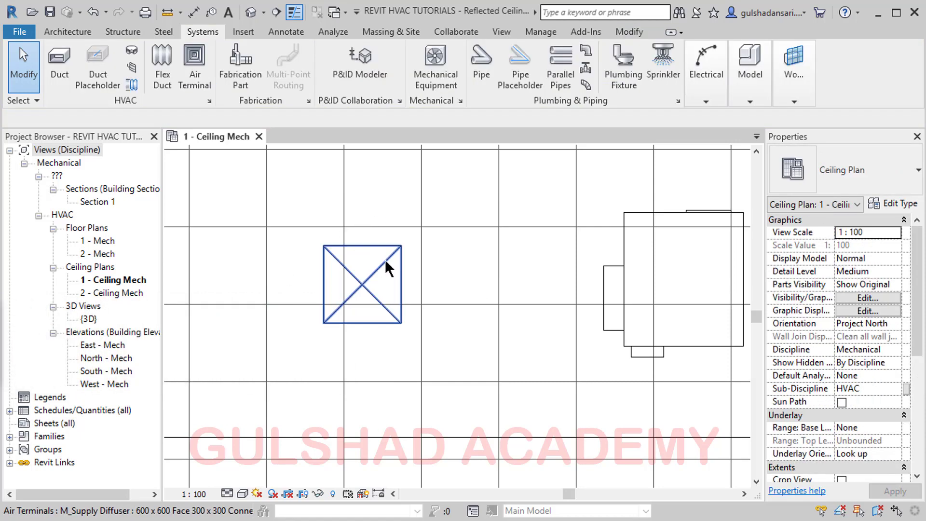
left_click(385, 259)
left_click(203, 119)
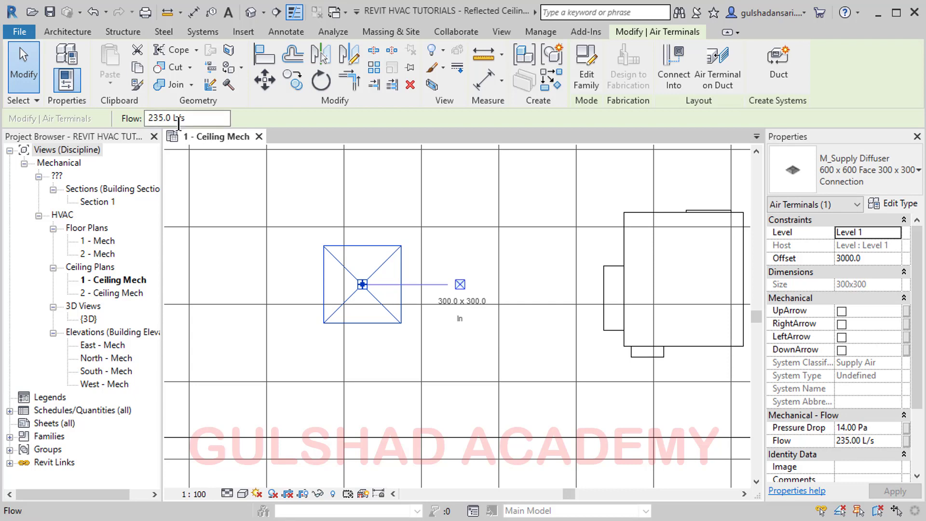
left_click_drag(203, 119, 127, 129)
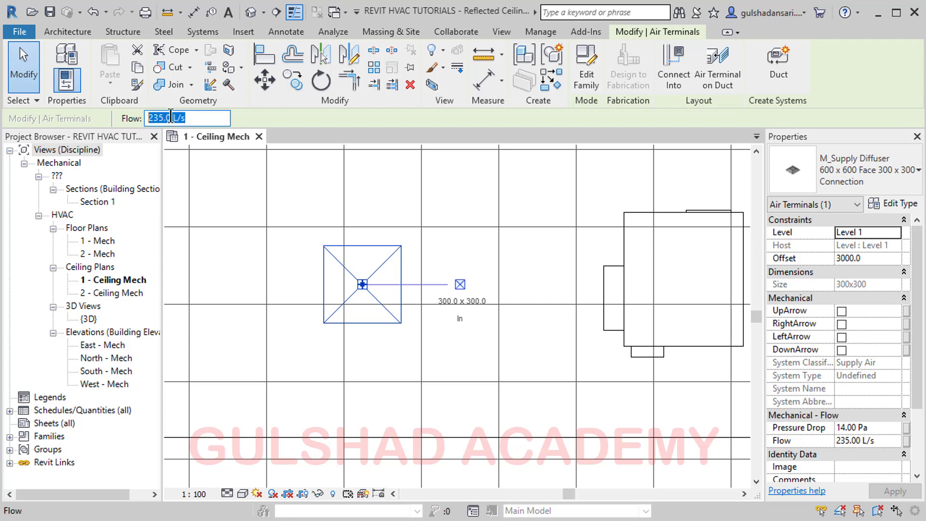
left_click(391, 197)
Align the diffuser's top edge with the horizontal ceiling grid line just above it.
scroll(321, 264, "down", 4)
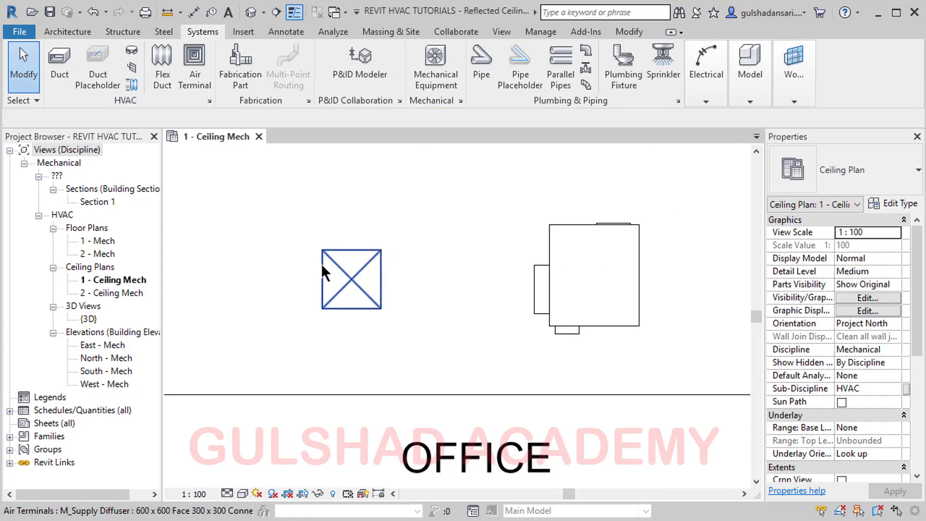
scroll(332, 275, "up", 2)
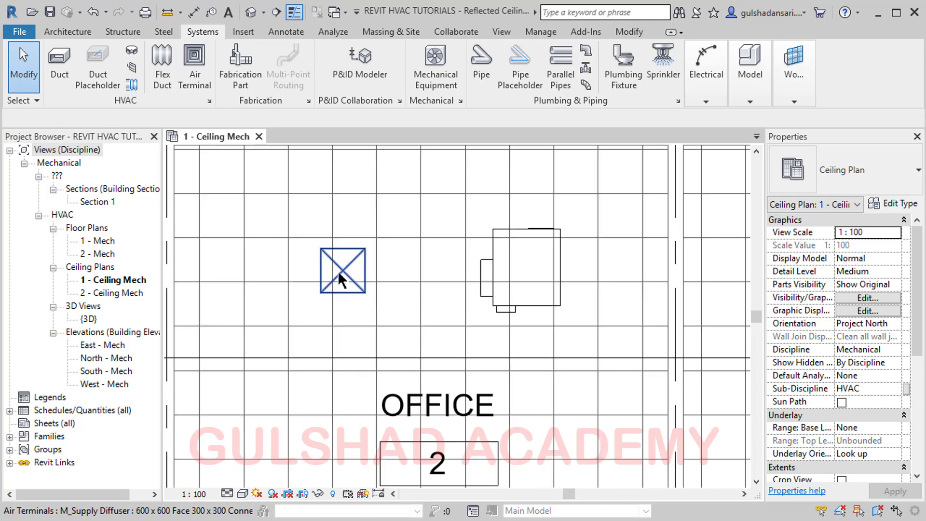
scroll(331, 274, "up", 1)
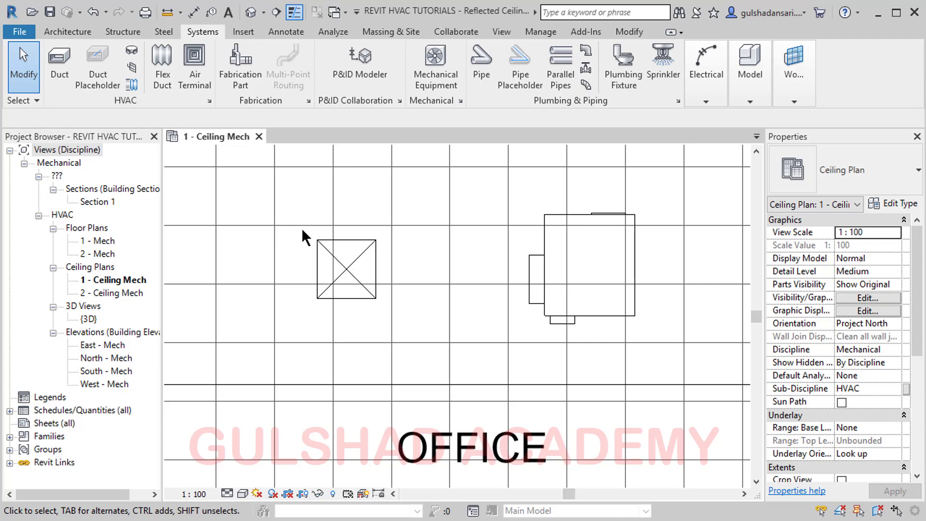
left_click(630, 32)
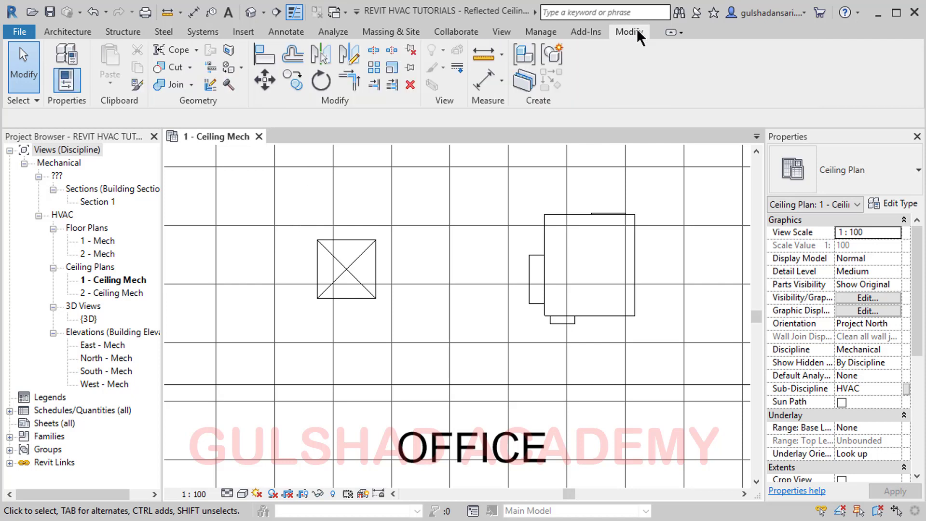
left_click(262, 52)
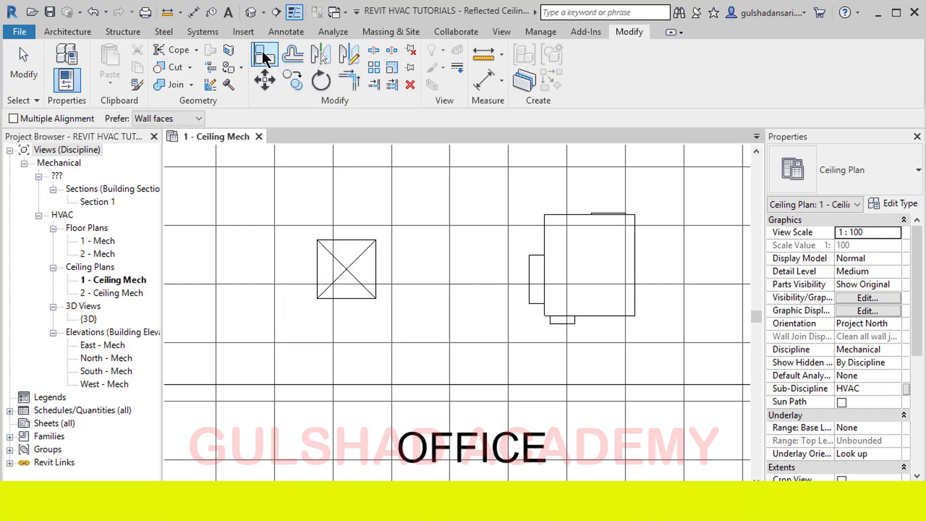
left_click(291, 226)
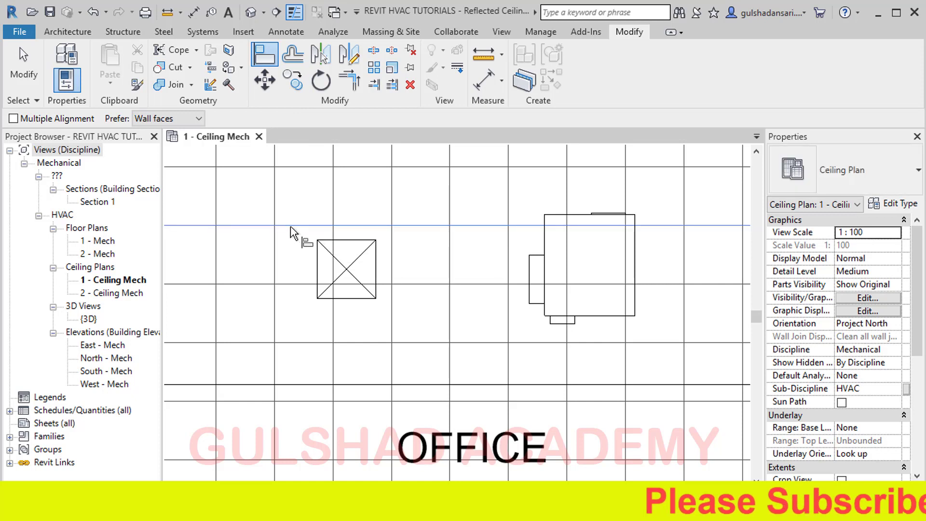
left_click(350, 242)
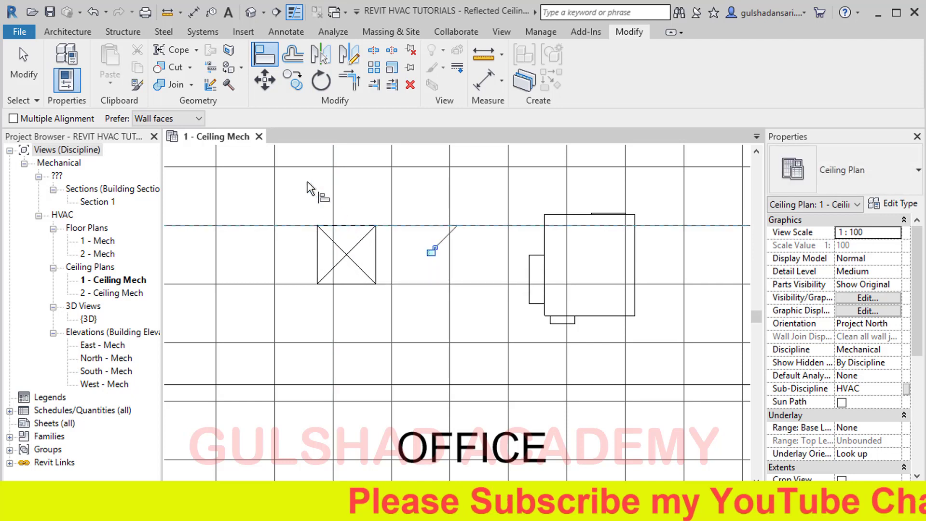
Align the diffuser's left edge with the vertical ceiling grid line to its left and end the Align command.
left_click(276, 184)
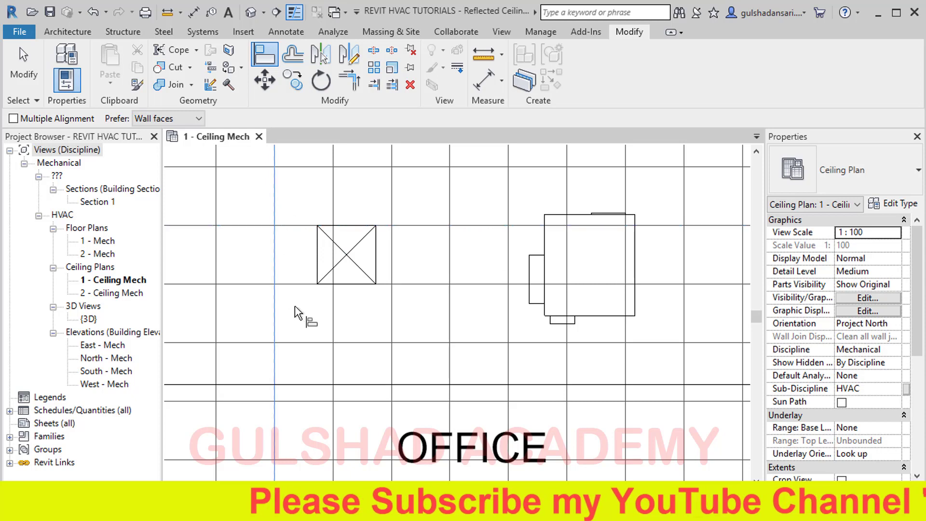
left_click(319, 247)
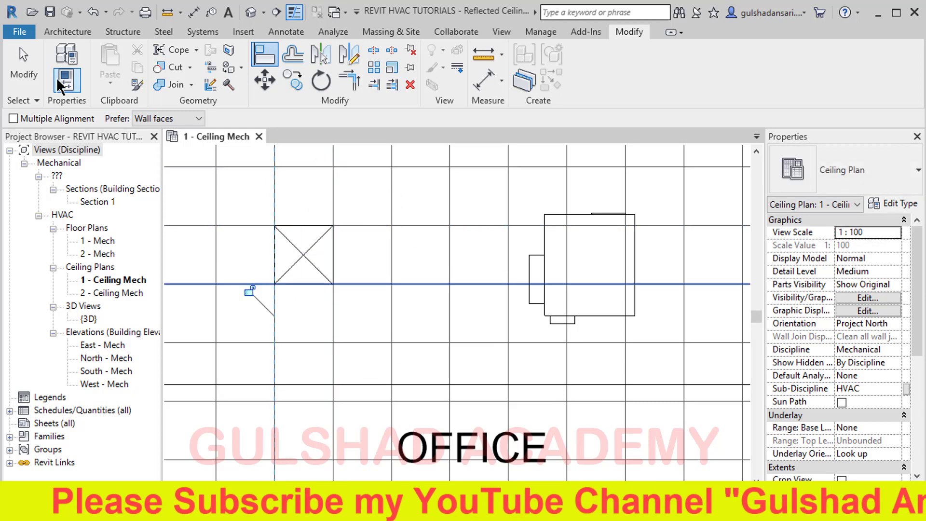
left_click(24, 67)
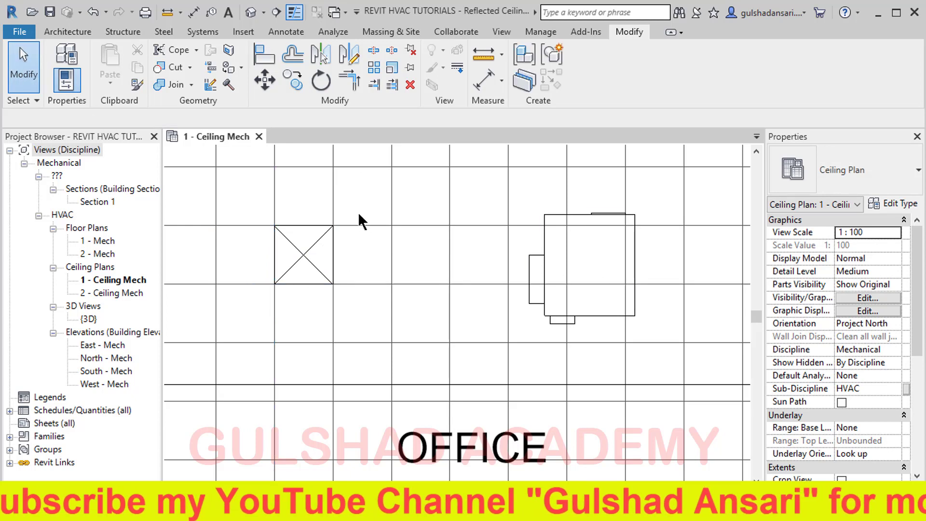
Open the Project Units settings and look through the unit formats of the HVAC discipline.
scroll(323, 218, "down", 3)
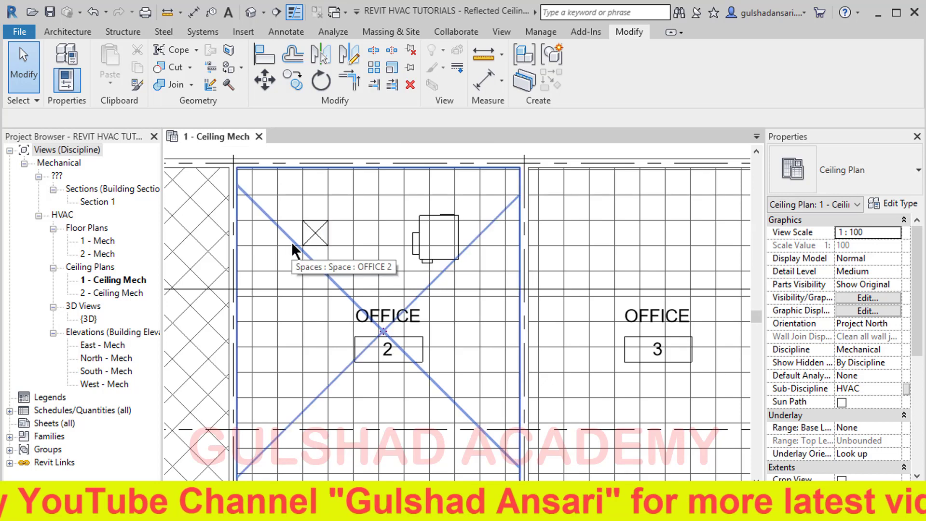
scroll(324, 213, "down", 2)
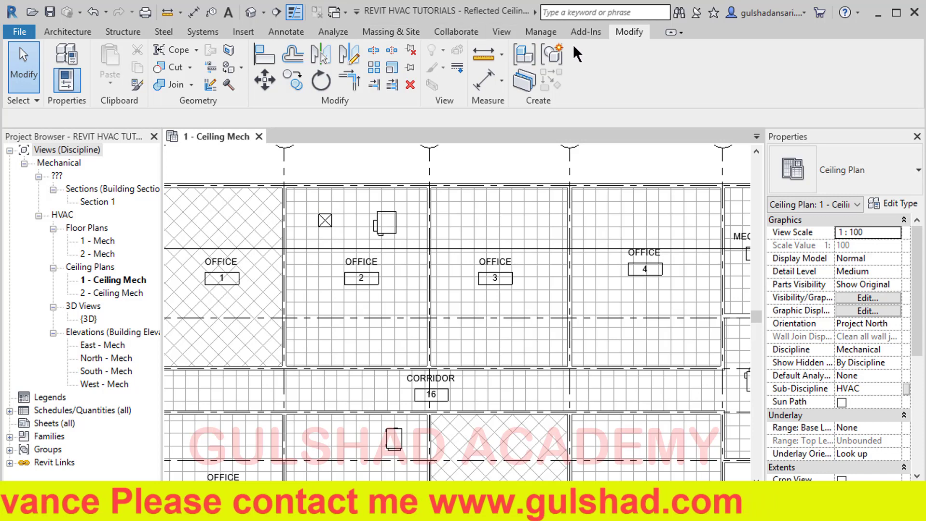
left_click(547, 30)
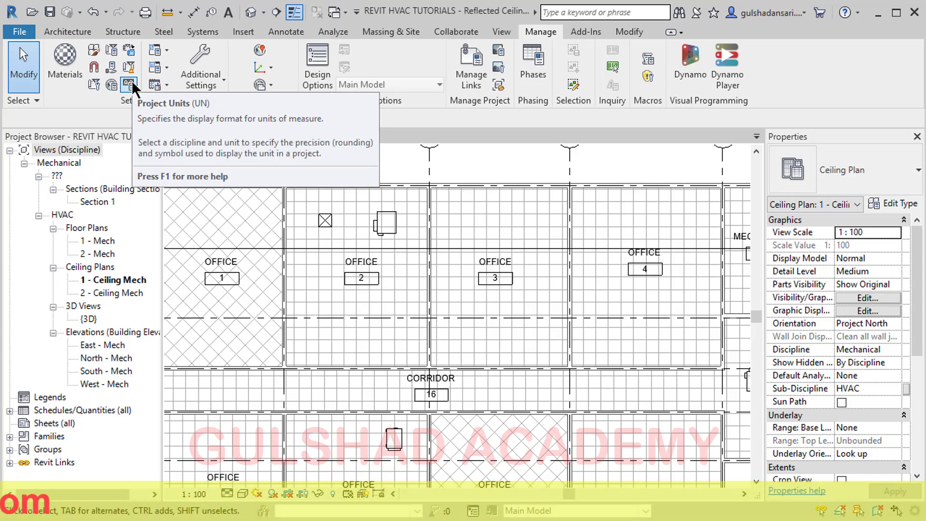
key("u")
key("n")
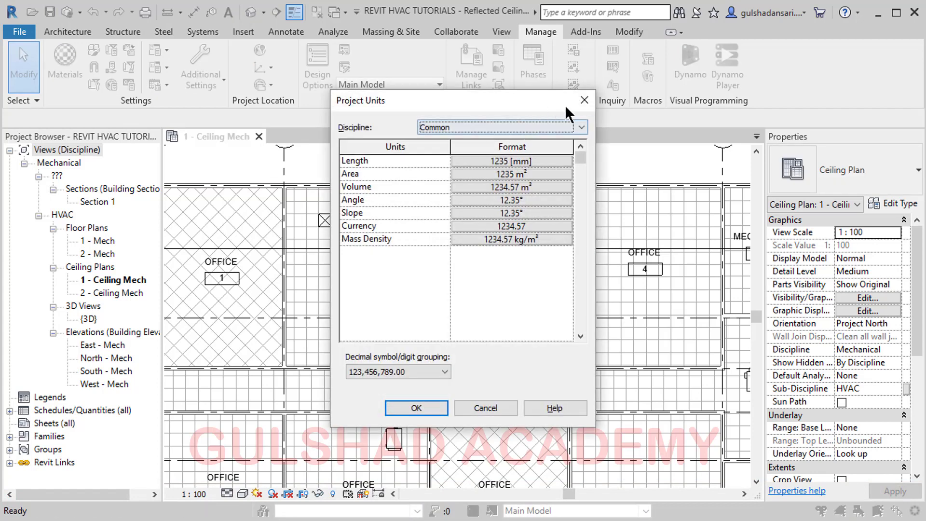
left_click(583, 102)
left_click(128, 85)
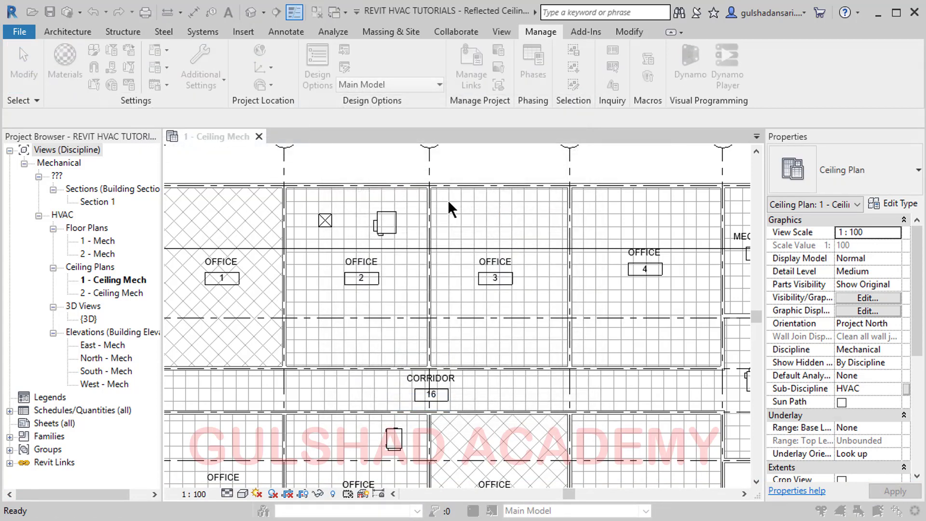
left_click_drag(468, 103, 365, 102)
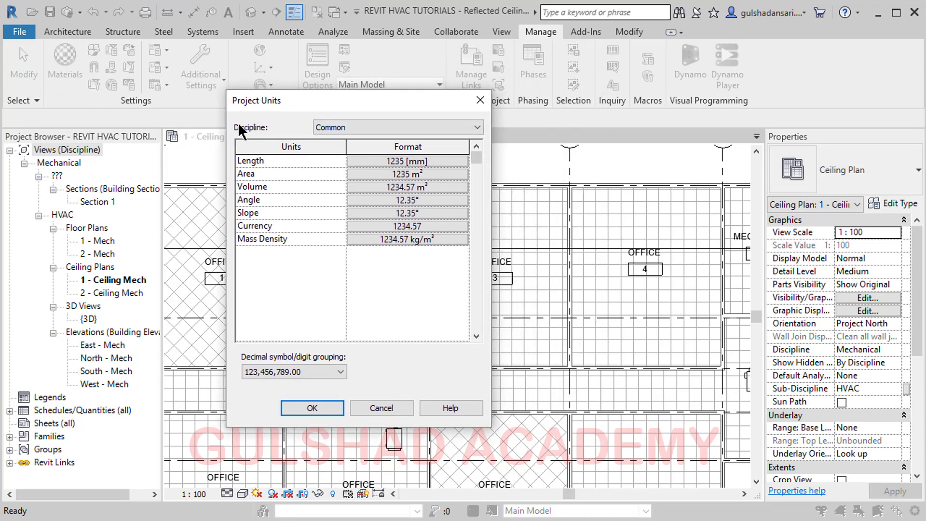
left_click(322, 128)
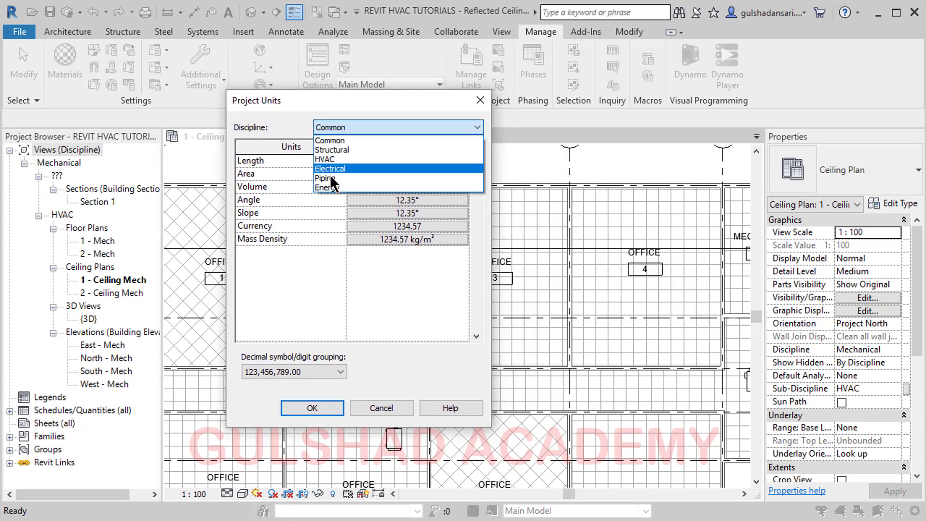
left_click(325, 159)
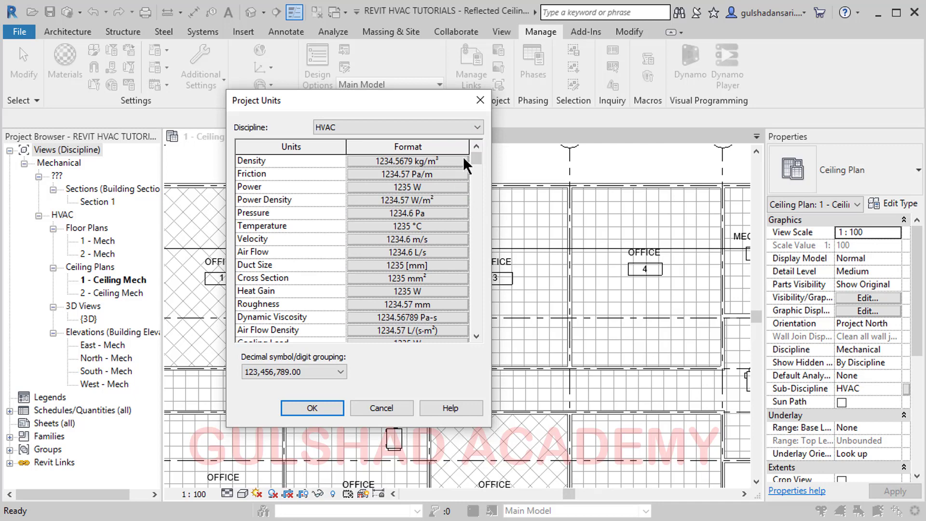
left_click_drag(476, 155, 487, 201)
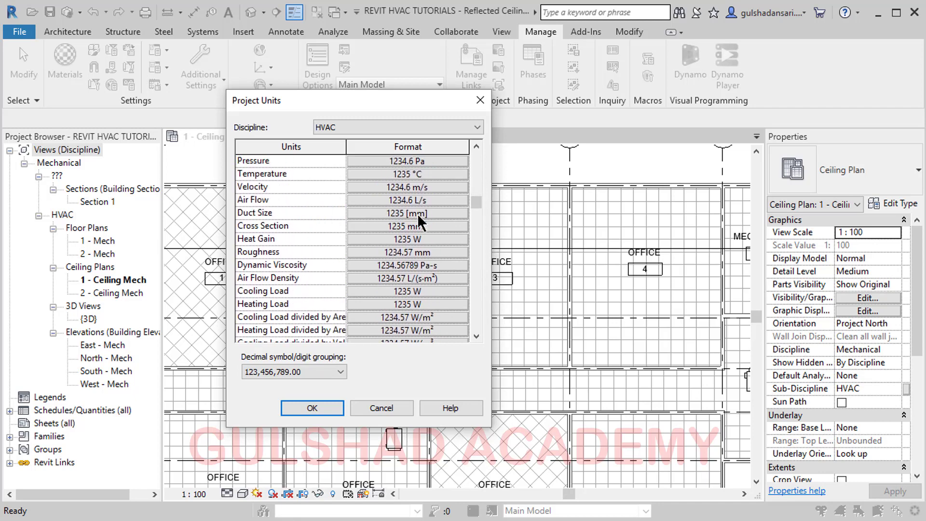
Examine the units available for the HVAC Duct Size format and cancel the format dialog.
left_click(386, 212)
left_click(361, 186)
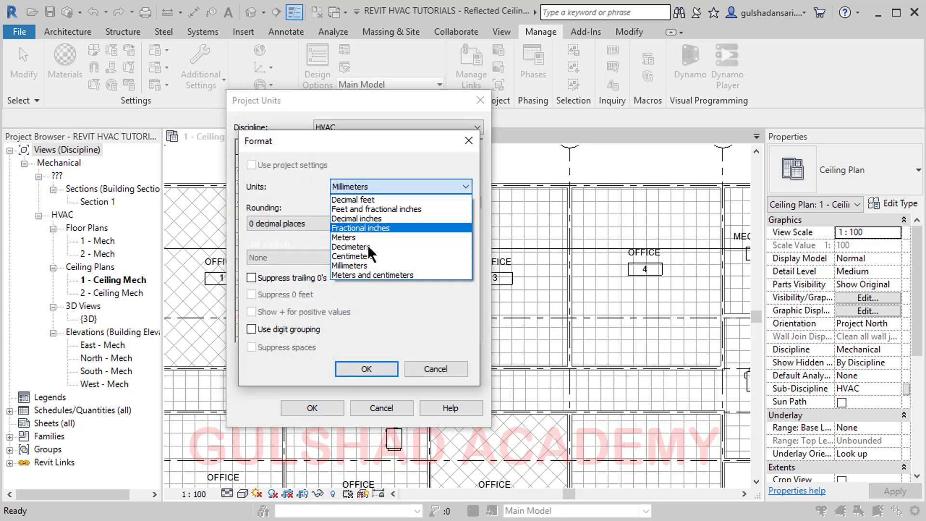
left_click(429, 317)
left_click(436, 369)
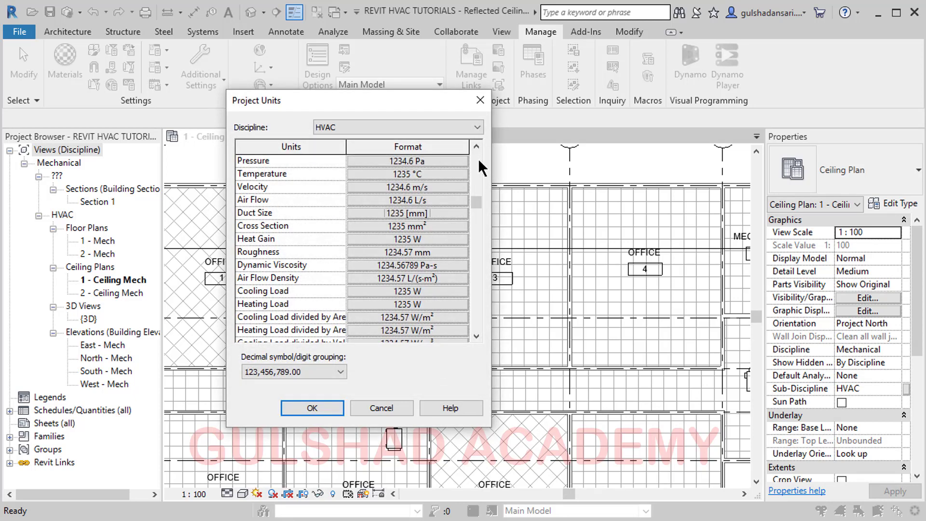
Try the Common discipline's Length format in Meters with 2 decimal places and cancel the change.
left_click(452, 125)
left_click(372, 137)
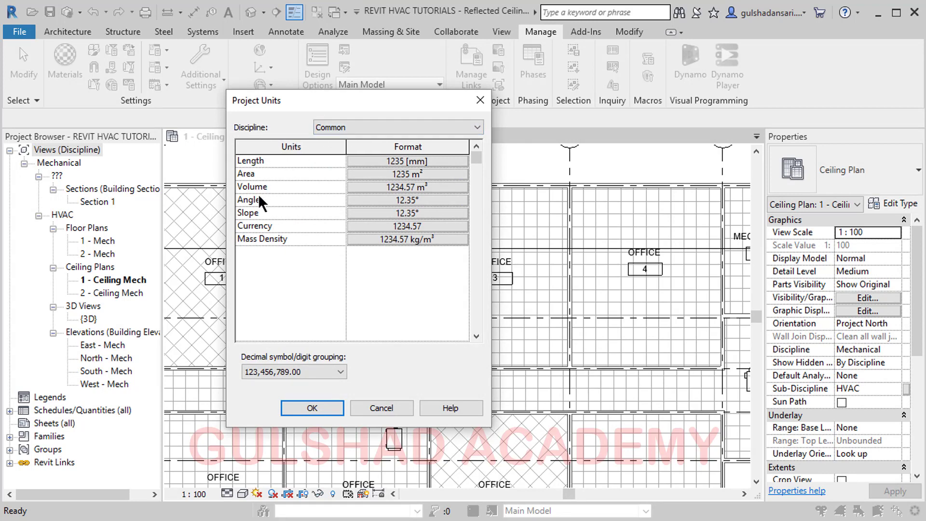
left_click(383, 160)
left_click(342, 186)
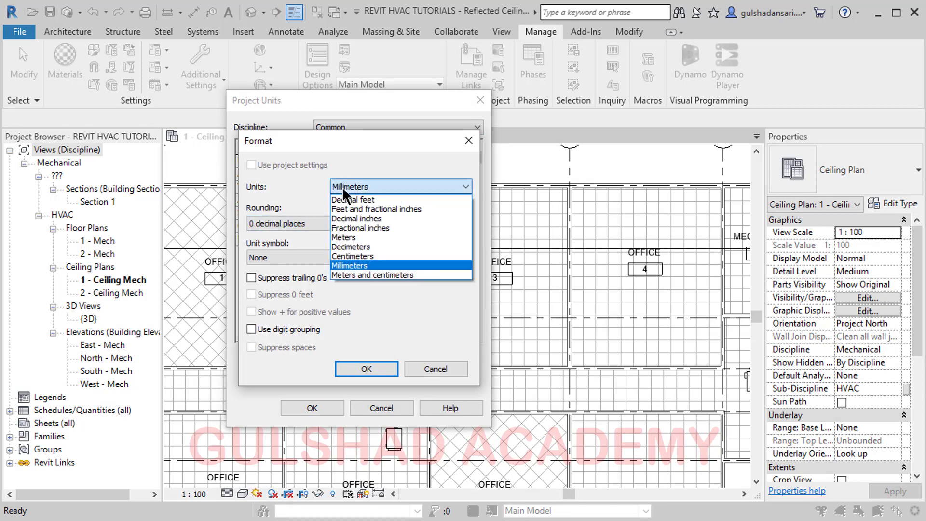
left_click(352, 235)
left_click(285, 220)
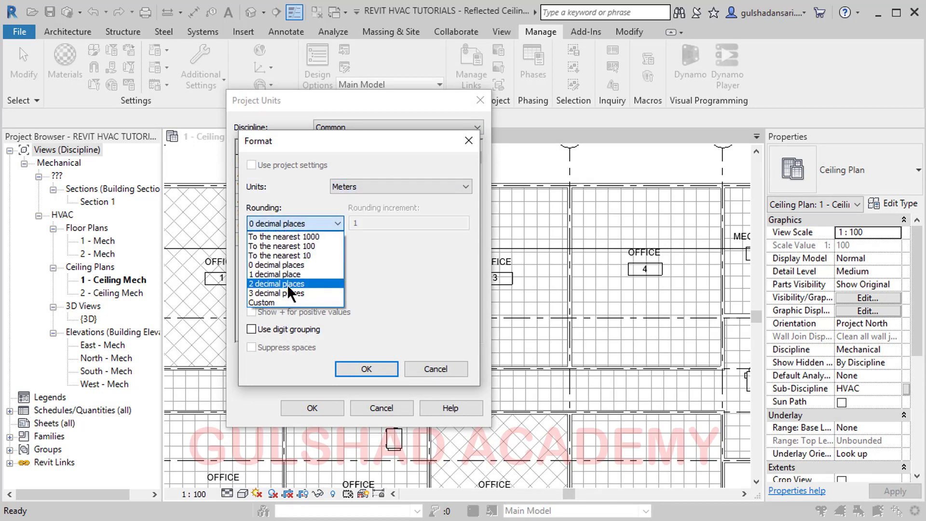
left_click(288, 284)
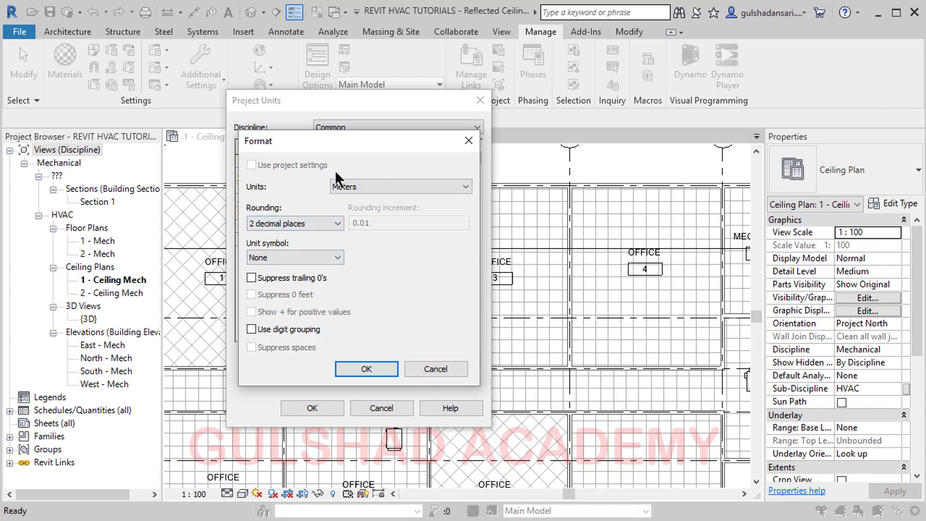
left_click(421, 370)
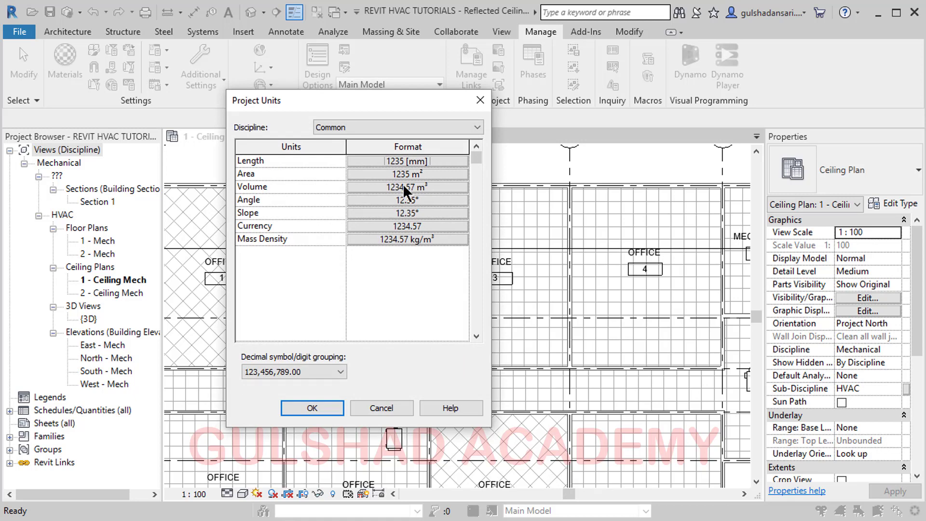
Examine the units available for the Common discipline's Area format and close Project Units without saving.
left_click(375, 177)
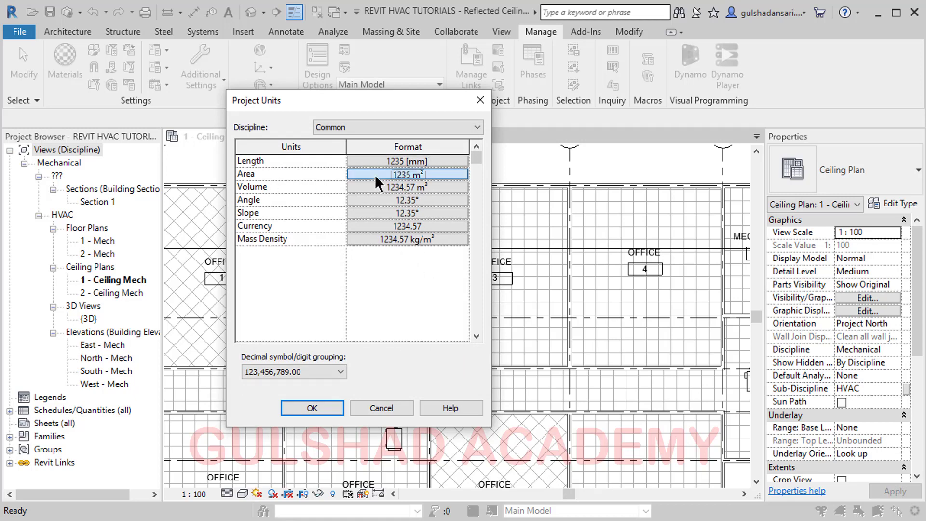
left_click(369, 187)
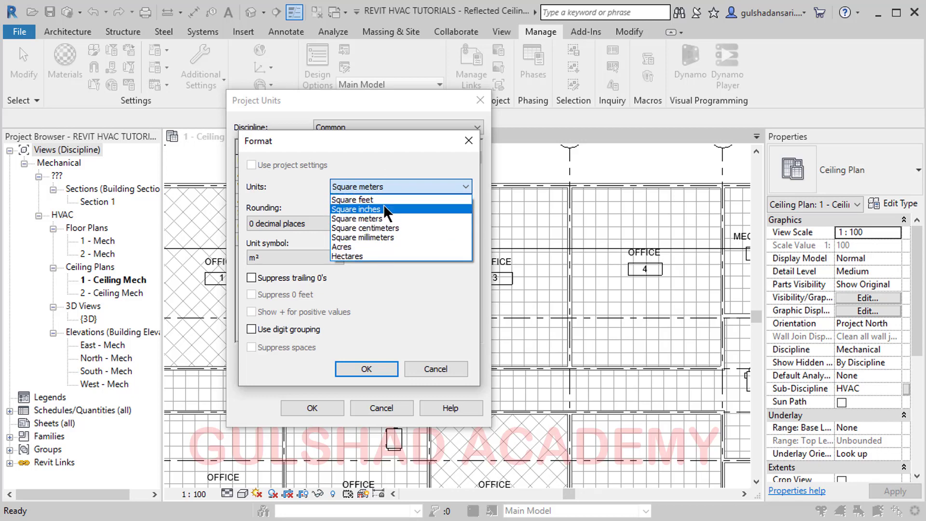
left_click(419, 160)
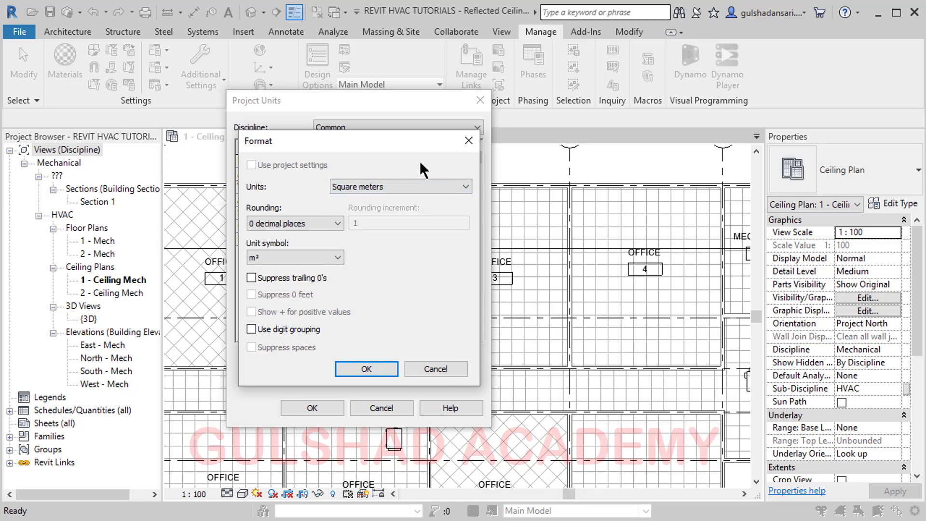
left_click(468, 142)
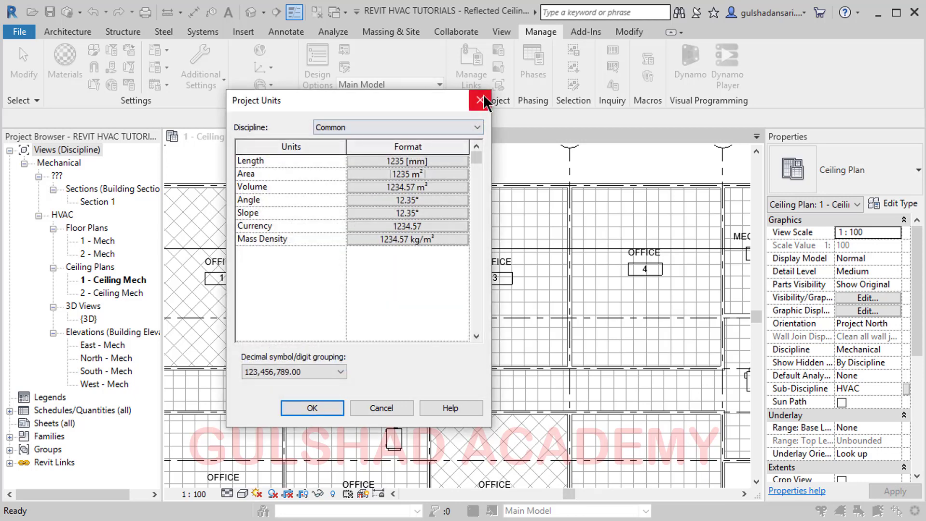
left_click(337, 127)
left_click(320, 277)
left_click(478, 99)
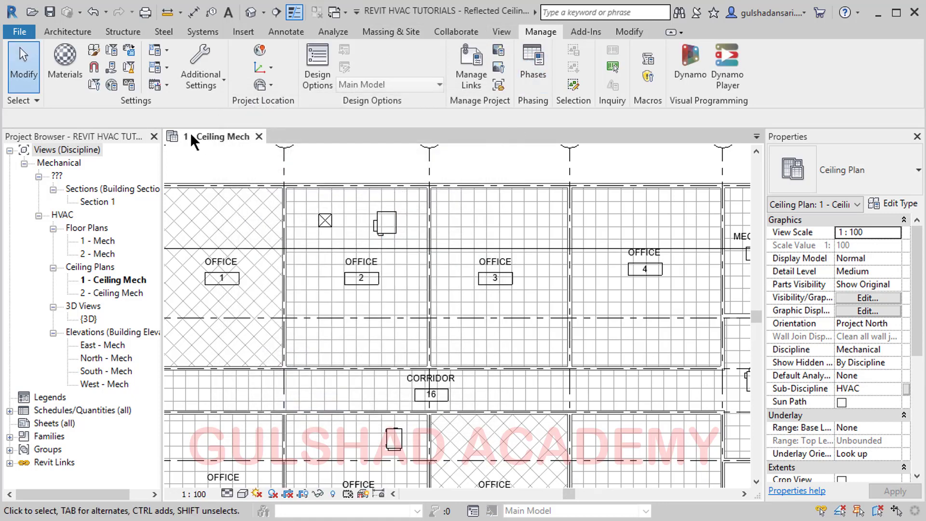
left_click(50, 25)
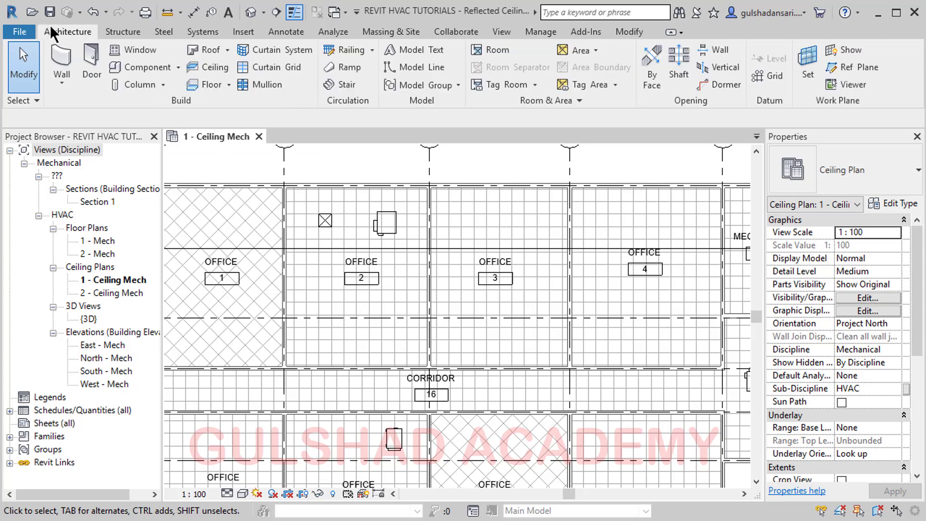
left_click(201, 33)
scroll(357, 247, "up", 2)
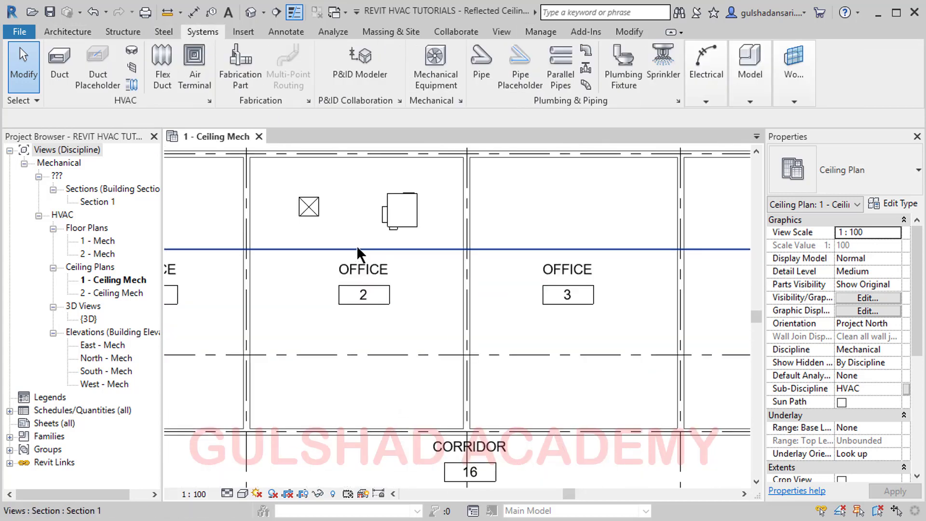
scroll(357, 245, "up", 1)
left_click(307, 206)
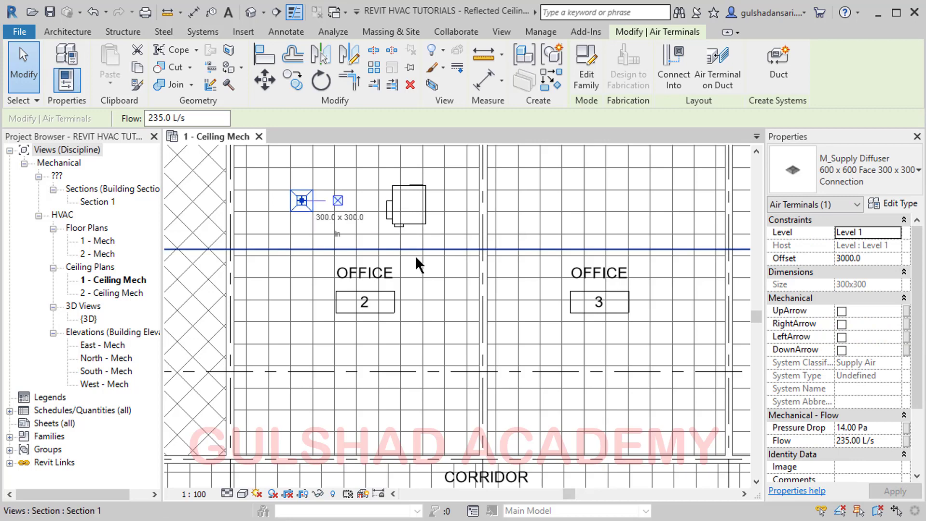
scroll(287, 195, "up", 1)
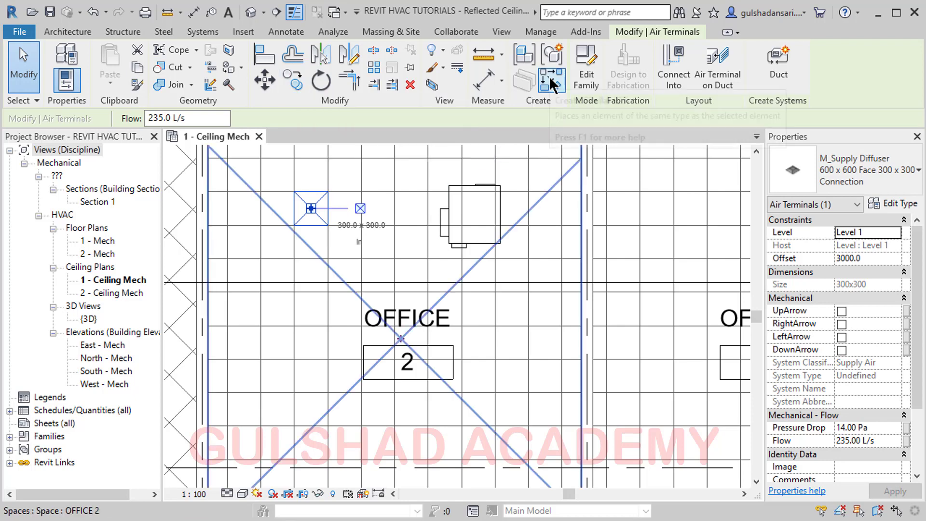
scroll(373, 231, "down", 3)
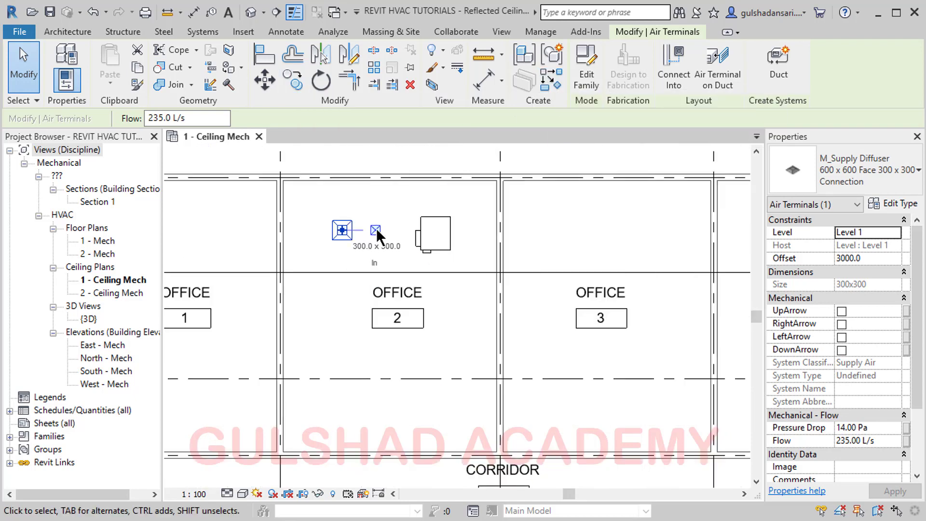
left_click(375, 150)
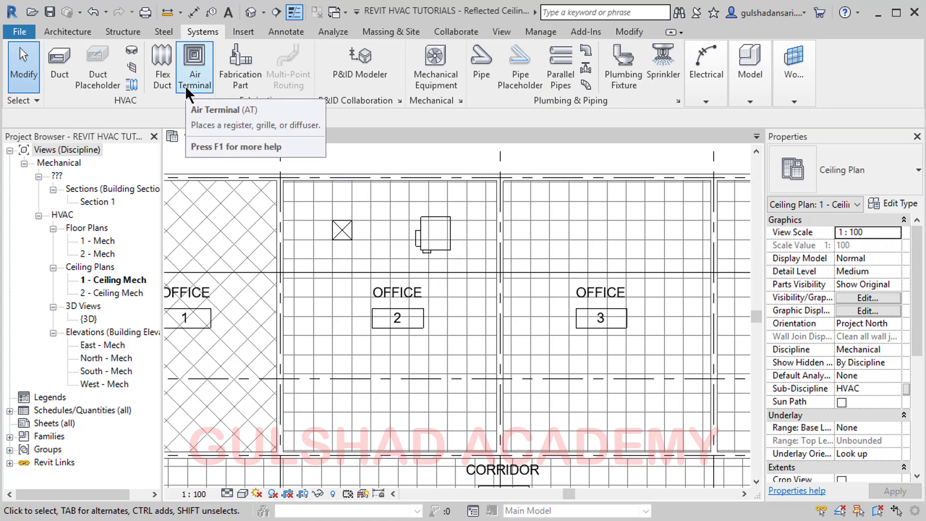
Copy the Office 2 supply diffuser with Constrain and Multiple on, placing the copy eight ceiling tiles straight below the original.
scroll(344, 270, "up", 1)
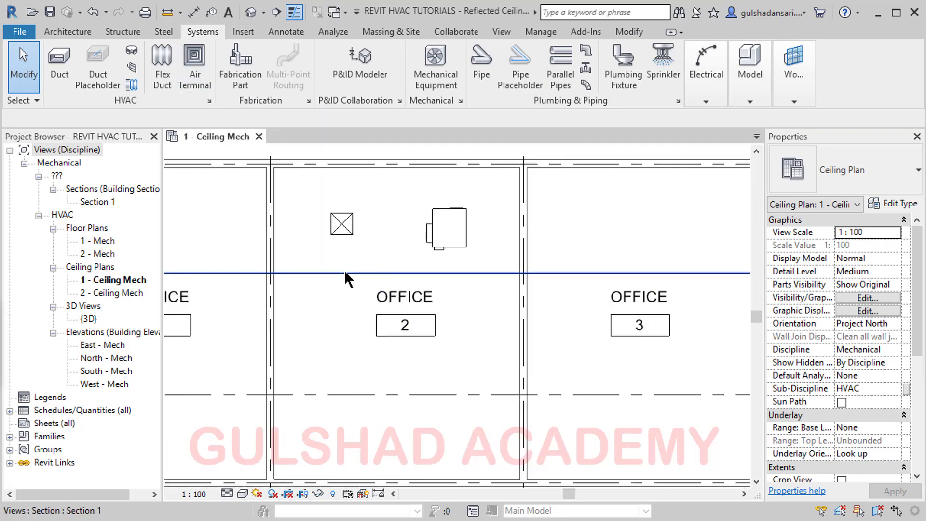
left_click(334, 230)
scroll(334, 226, "up", 2)
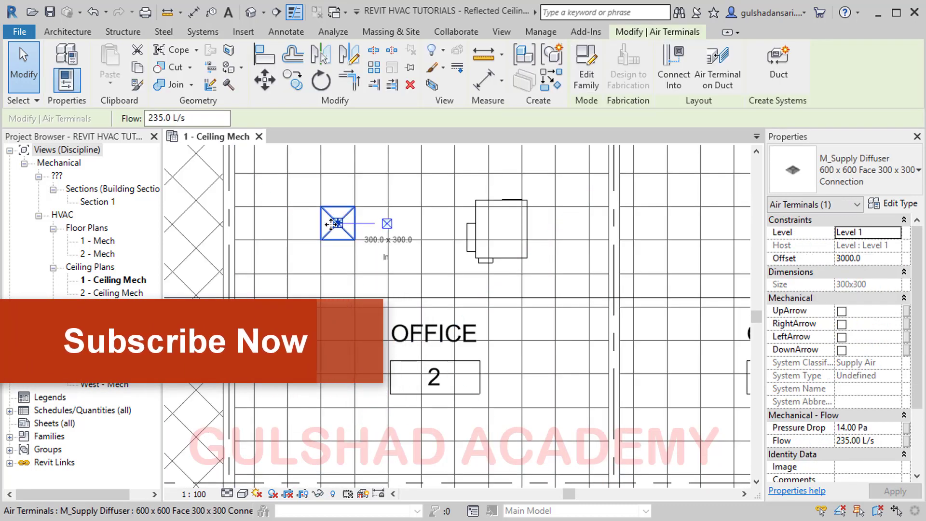
left_click(300, 79)
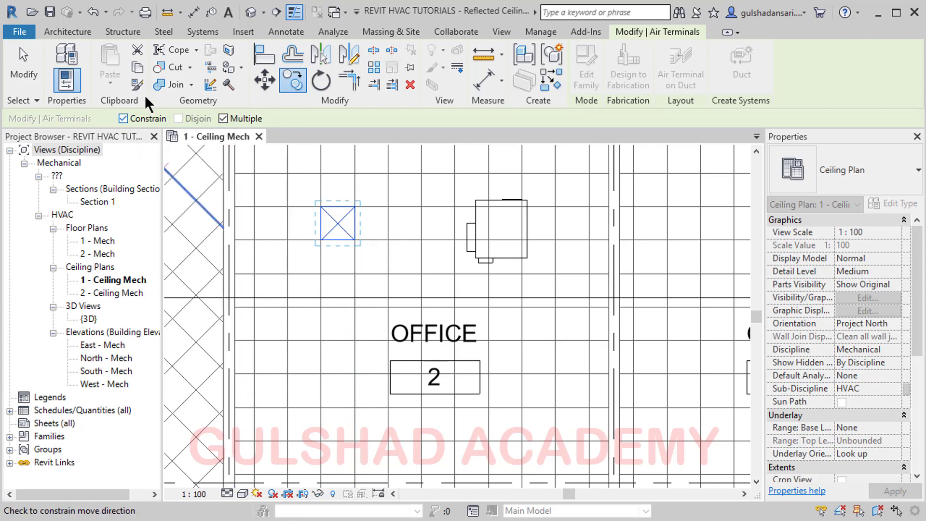
scroll(414, 246, "down", 2)
middle_click_drag(411, 286, 398, 245)
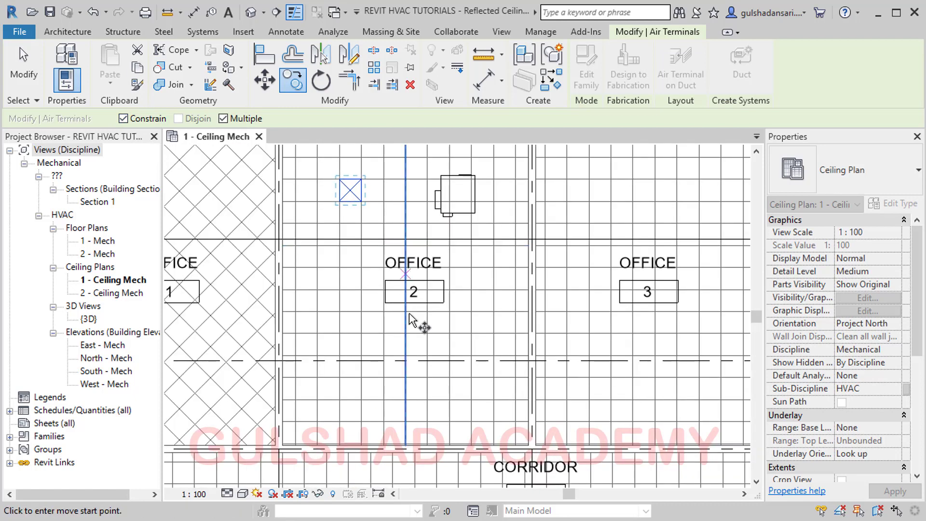
scroll(438, 270, "up", 1)
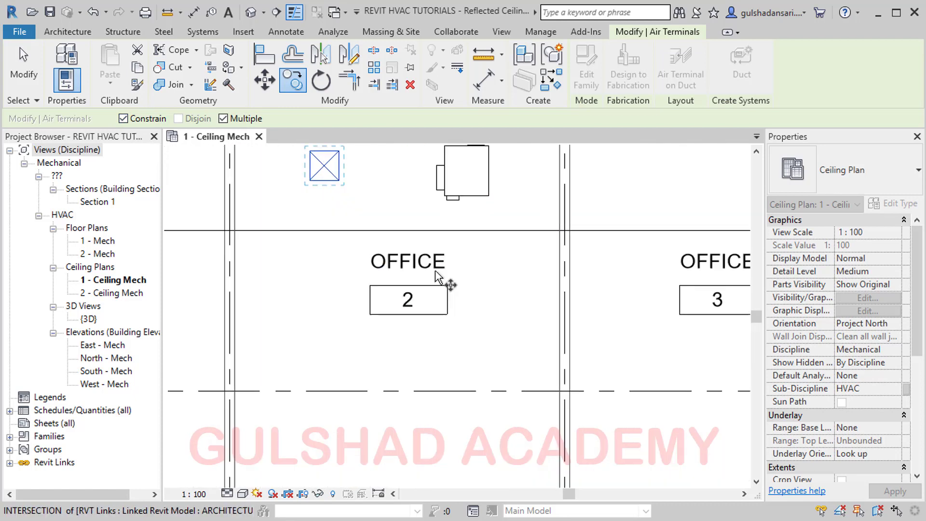
left_click(362, 202)
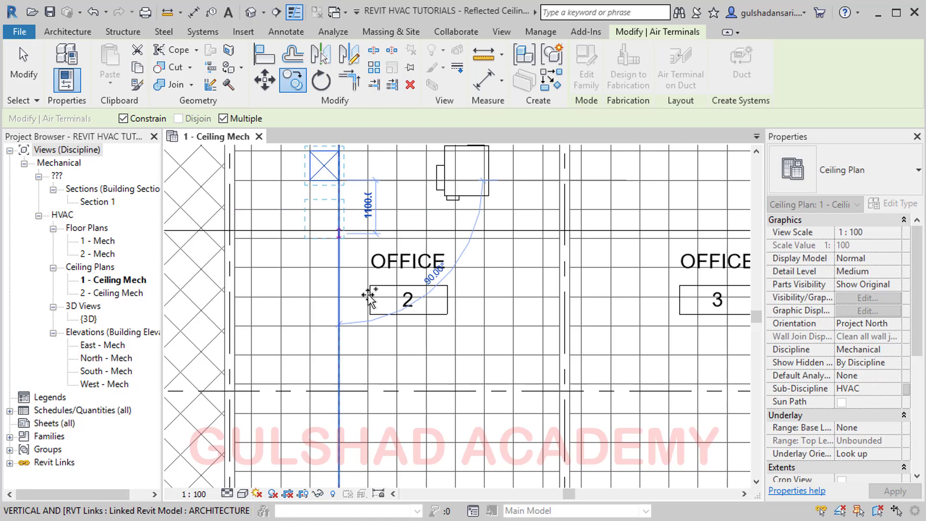
left_click(339, 414)
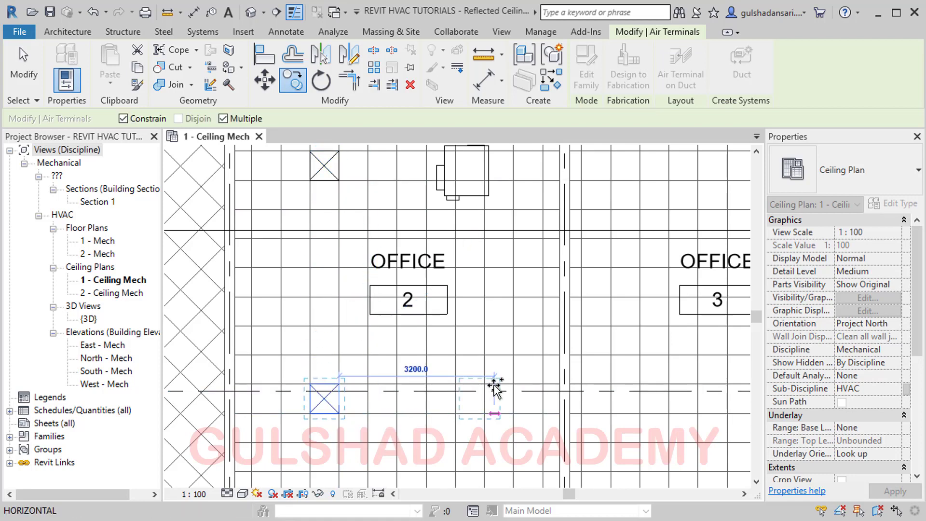
End the multiple copy in Office 2 without placing another diffuser.
scroll(368, 434, "up", 3)
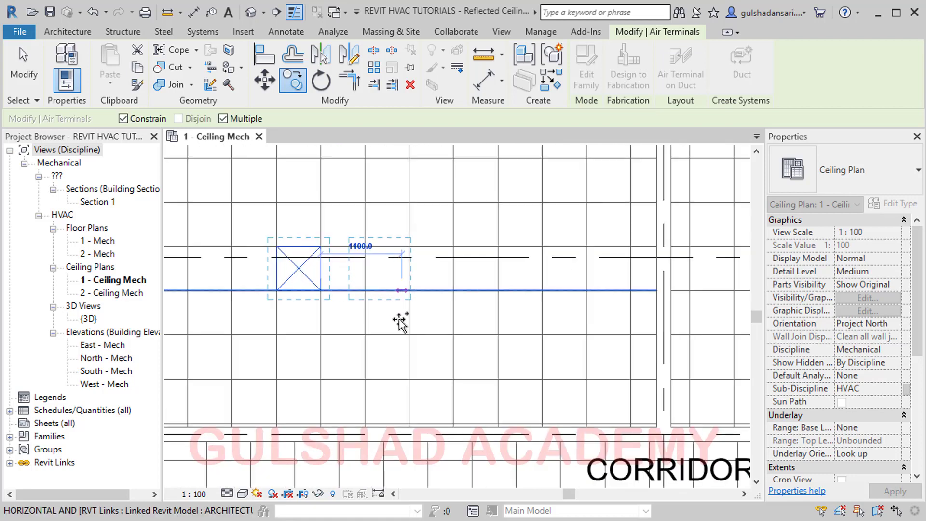
key("Escape")
key("Escape")
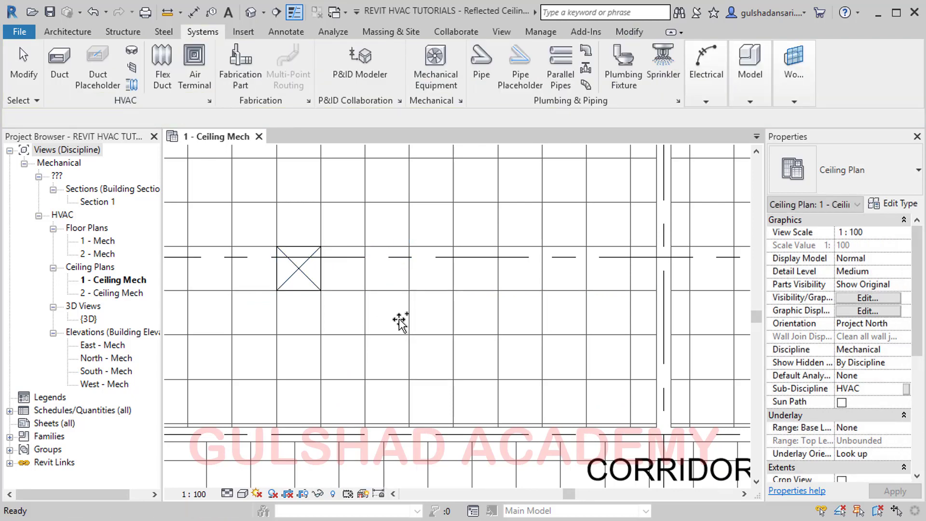
scroll(336, 285, "down", 3)
middle_click_drag(403, 241, 386, 315)
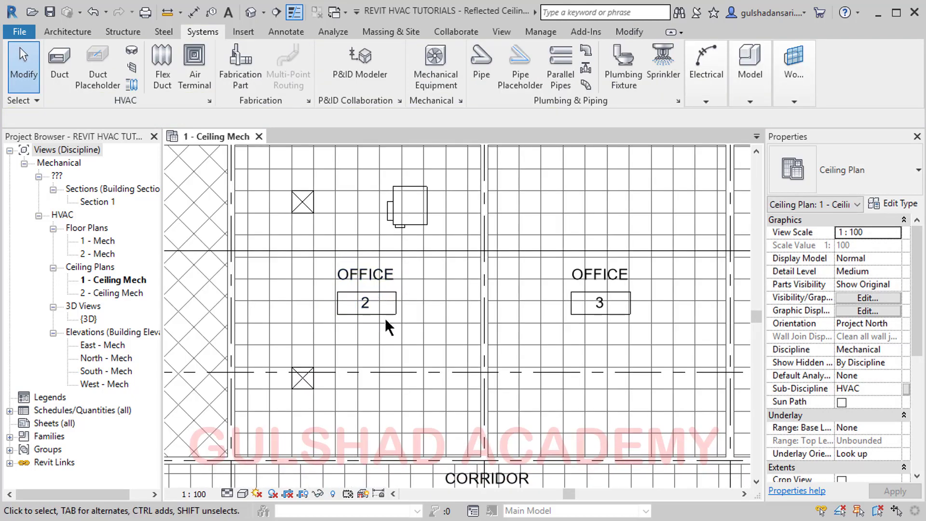
Compare the Office 2 diffuser and equipment with Thin Lines off and on, leaving Thin Lines off.
left_click(300, 18)
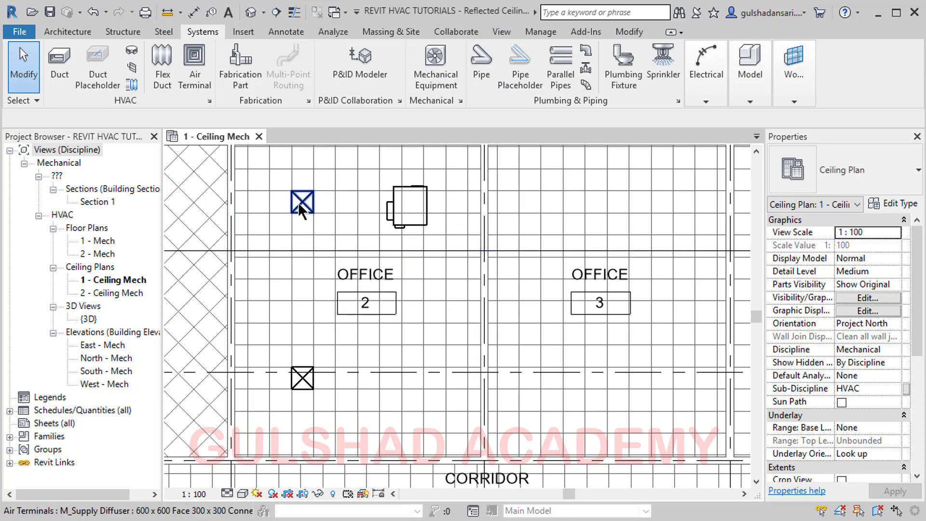
scroll(410, 198, "down", 3)
scroll(404, 191, "up", 3)
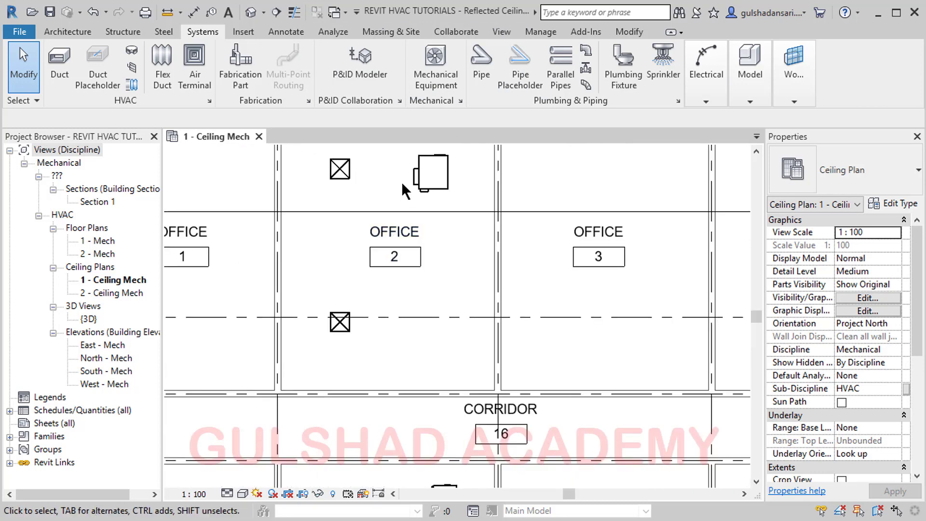
scroll(355, 253, "up", 3)
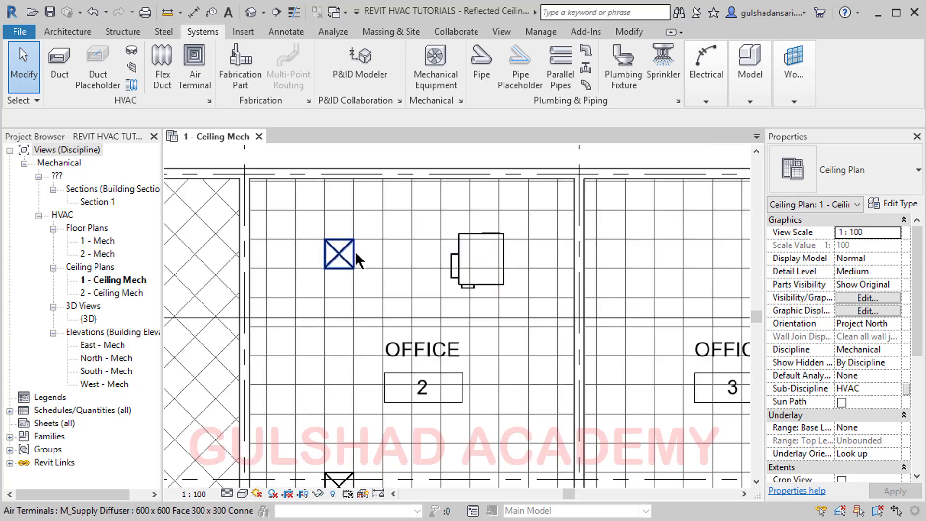
scroll(355, 251, "up", 2)
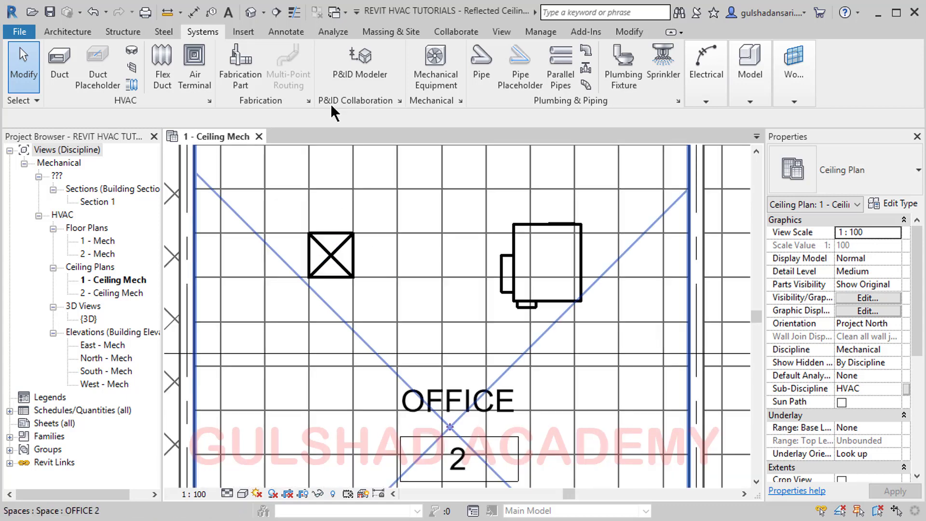
left_click(294, 12)
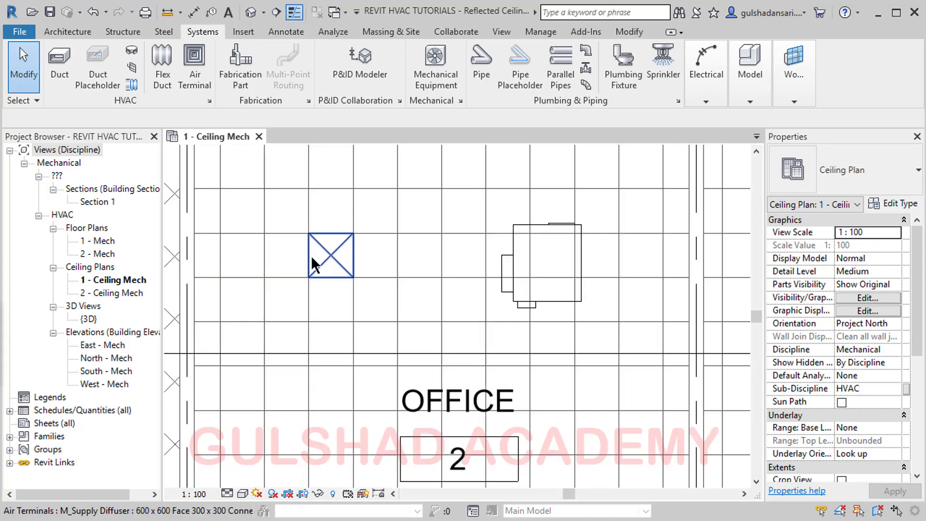
left_click(294, 12)
scroll(411, 274, "down", 1)
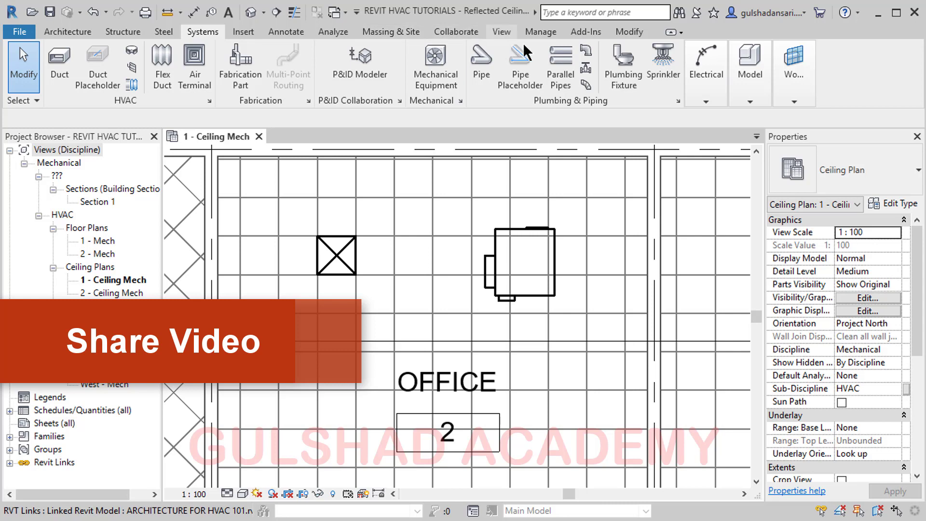
Set the Halftone/Underlay brightness to 60.
left_click(540, 32)
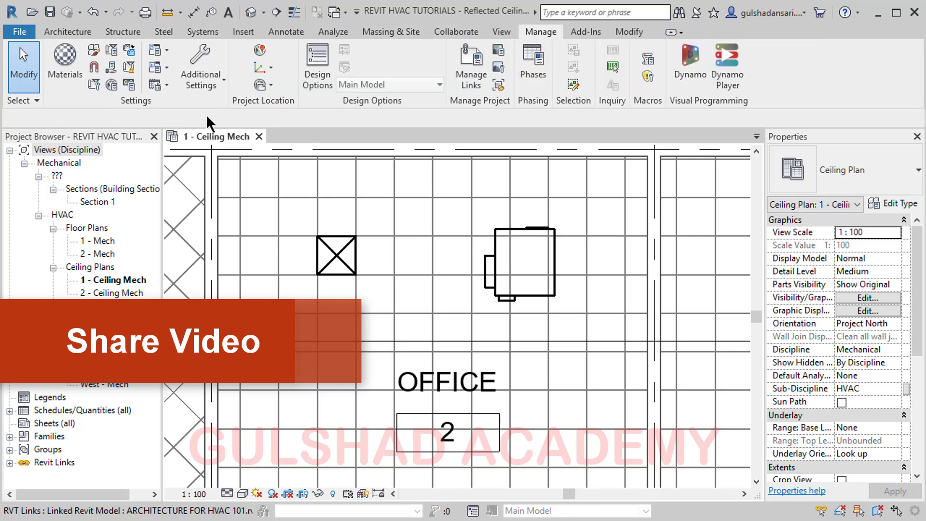
left_click(197, 80)
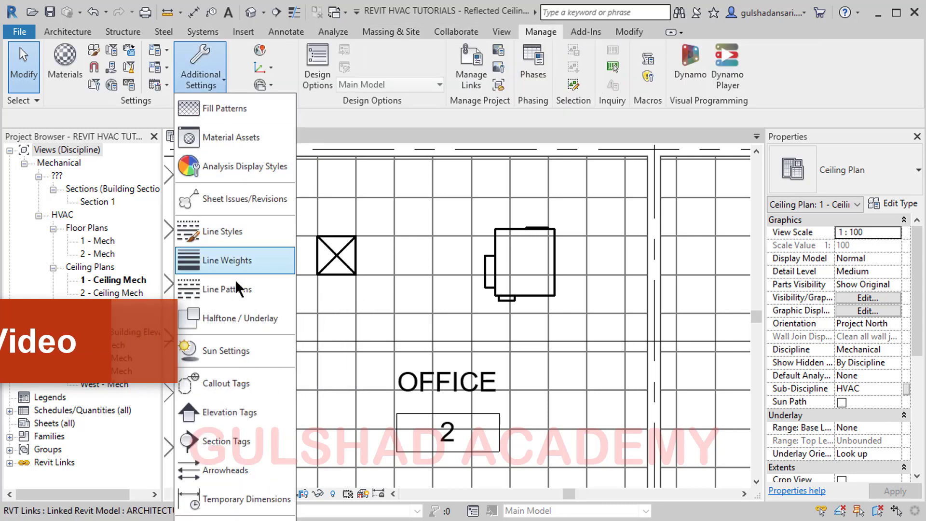
left_click(240, 318)
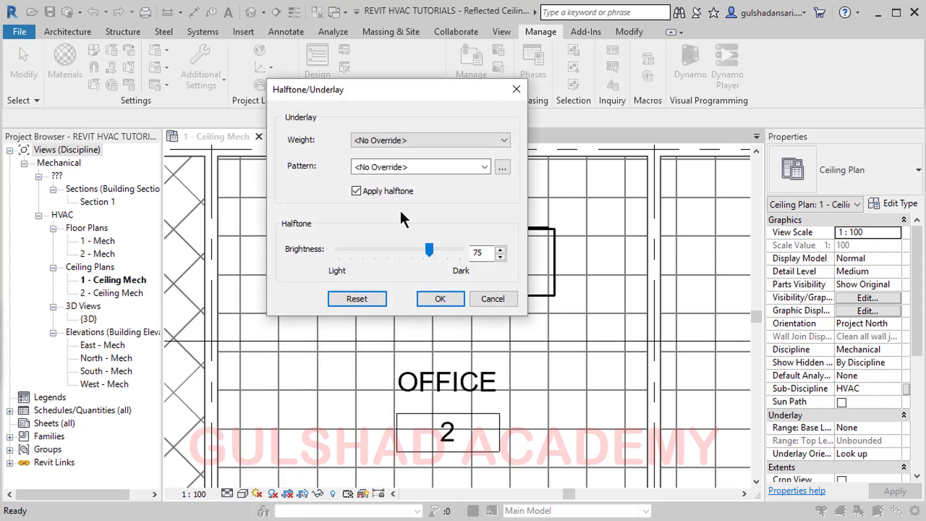
left_click_drag(491, 252, 455, 248)
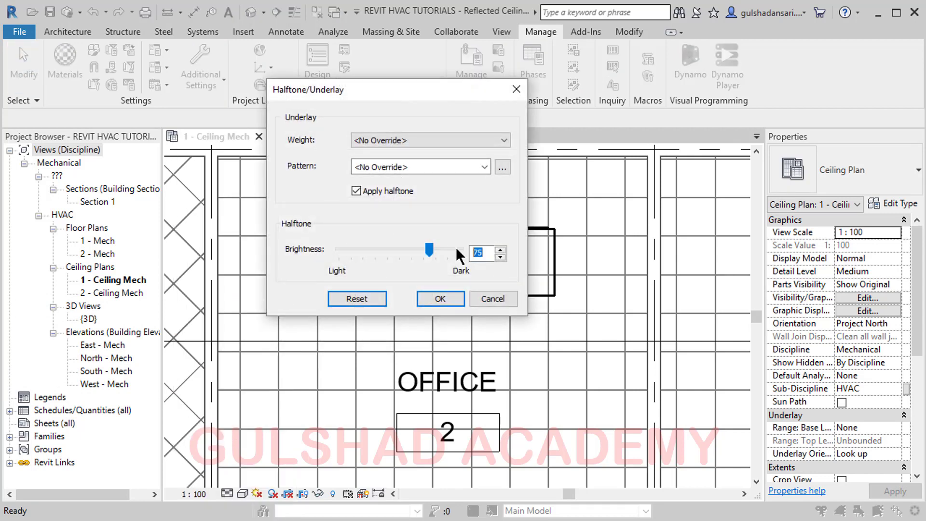
type("60")
left_click(438, 300)
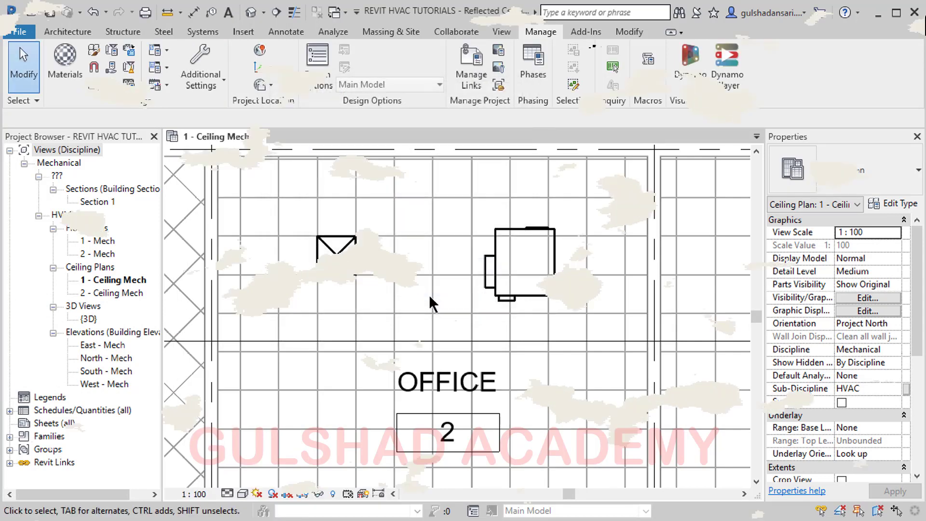
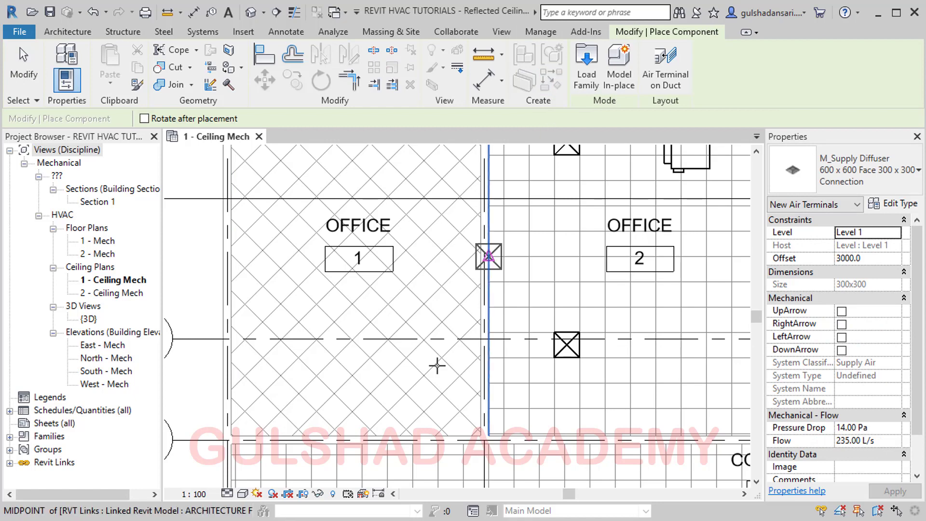
Place an M_Supply Diffuser 600 x 600 Face 300 x 300 Connection below the Office 1 room tag, rotated to match the diagonal ceiling grid.
scroll(365, 354, "up", 1)
scroll(299, 327, "up", 3)
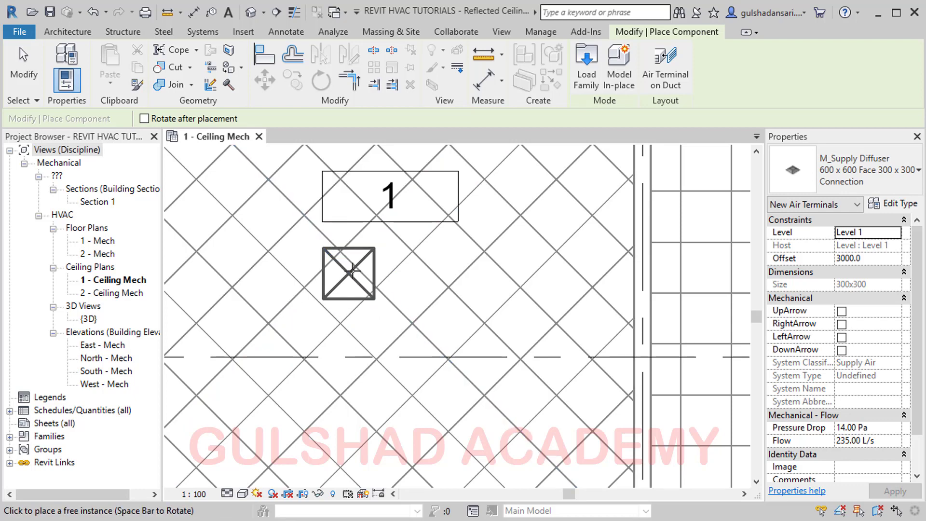
key("space")
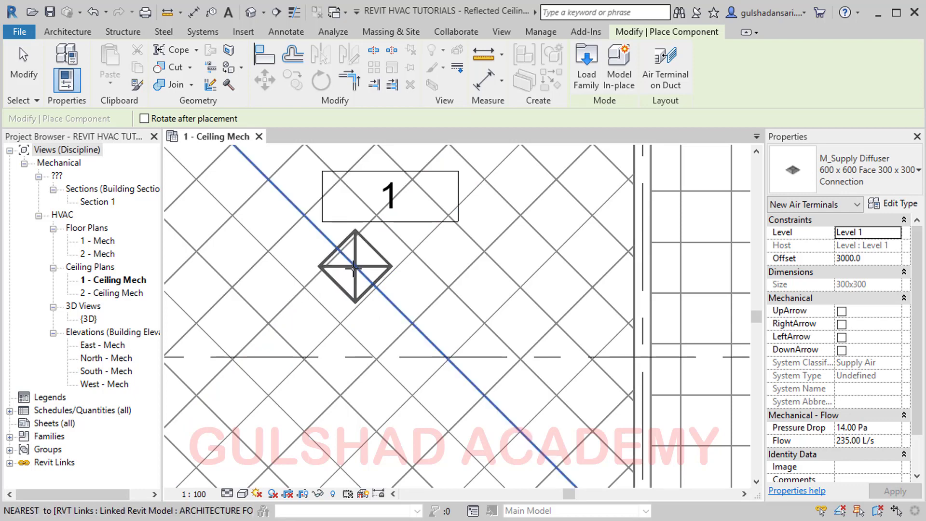
key("space")
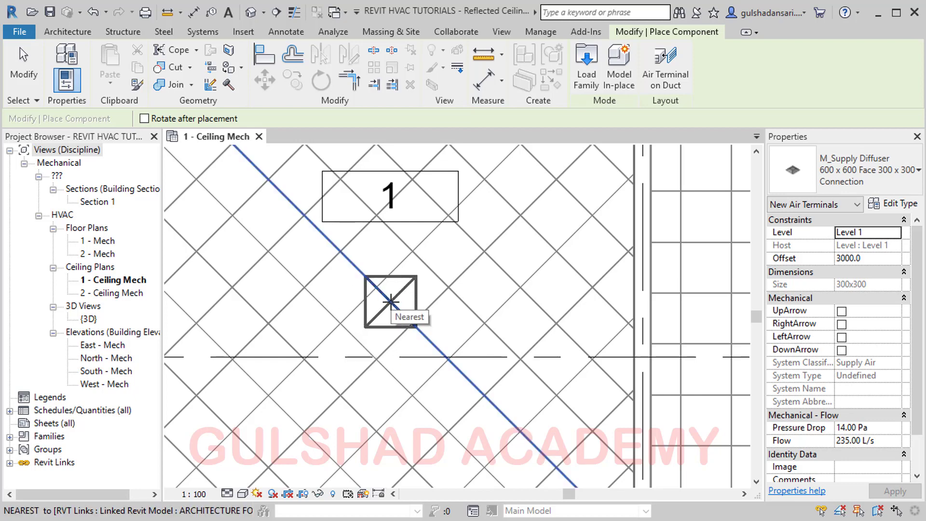
key("space")
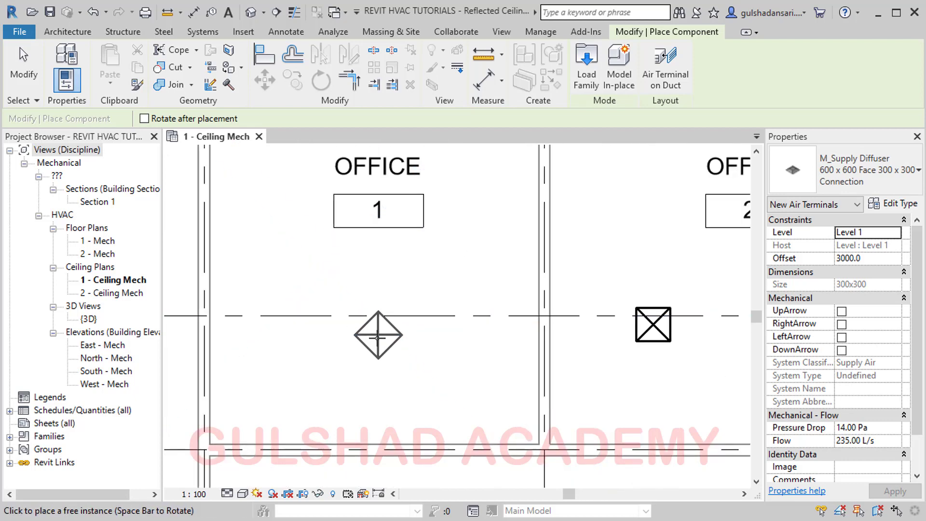
scroll(320, 355, "up", 3)
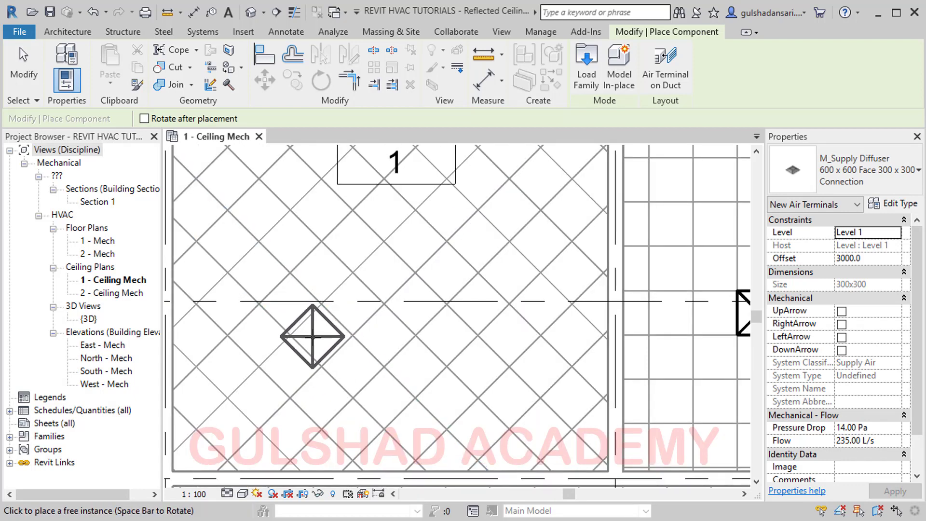
scroll(312, 337, "up", 2)
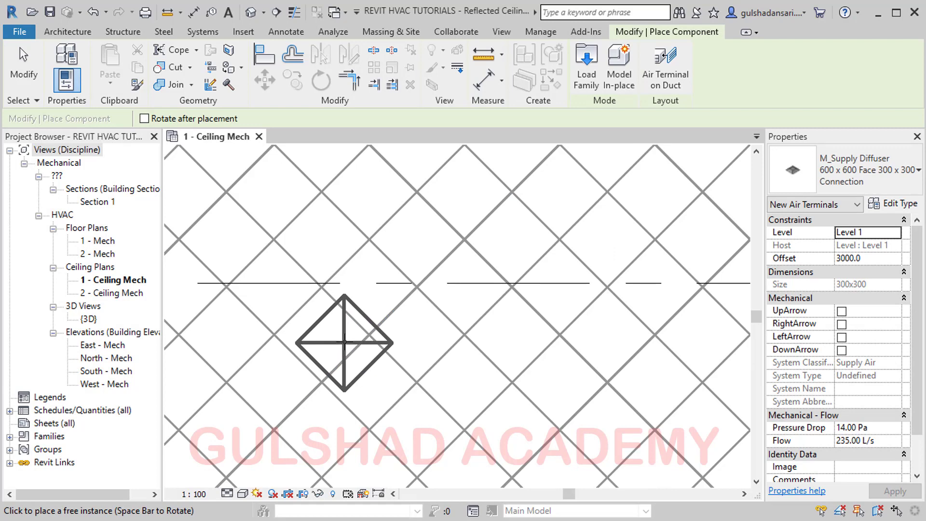
left_click(456, 333)
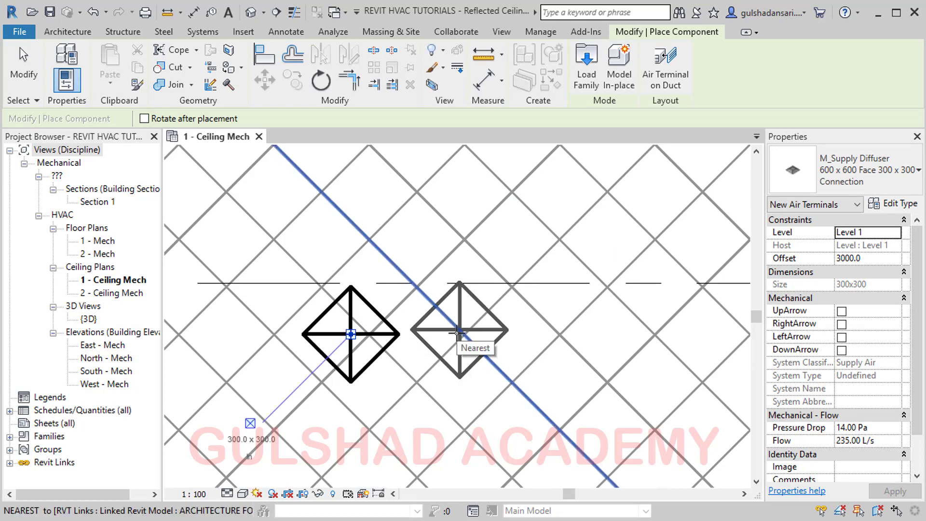
key("Escape")
key("Escape")
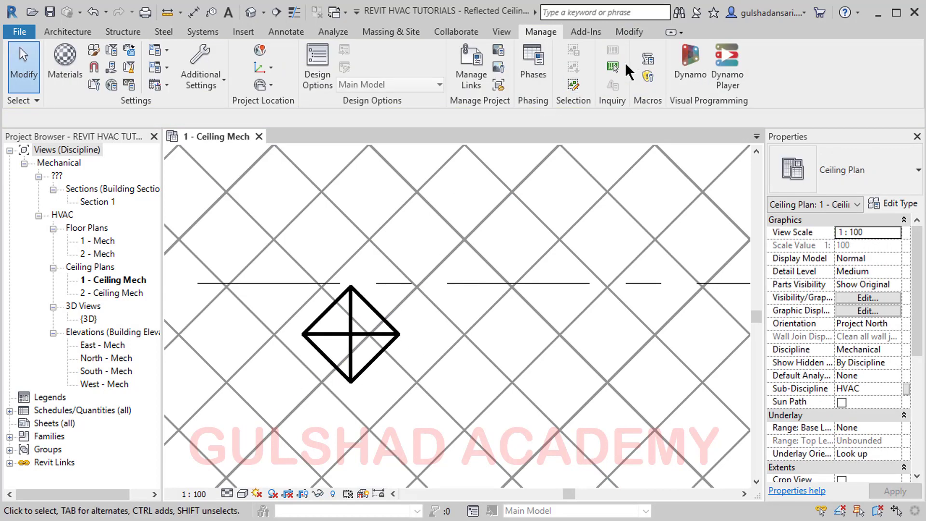
Align the upper-left and lower-left edges of the Office 1 diffuser to the adjacent diagonal ceiling grid lines.
left_click(641, 31)
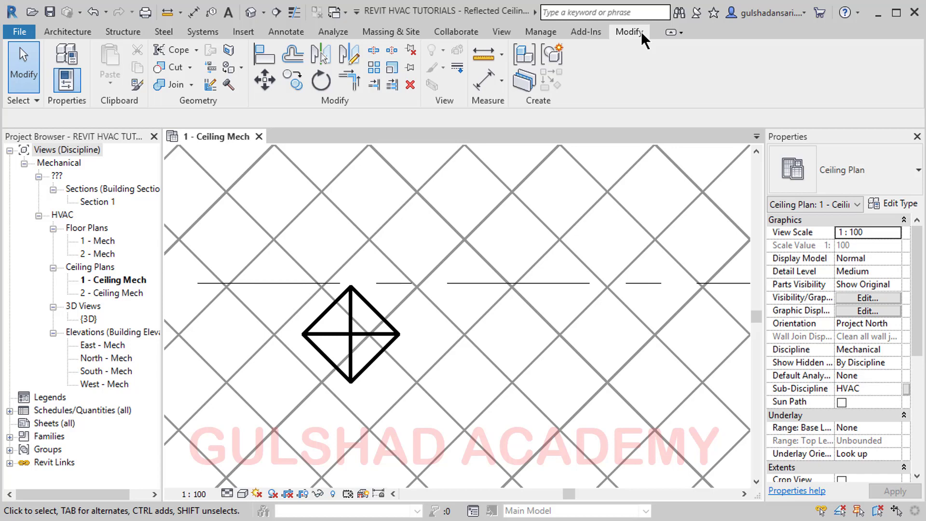
left_click(265, 55)
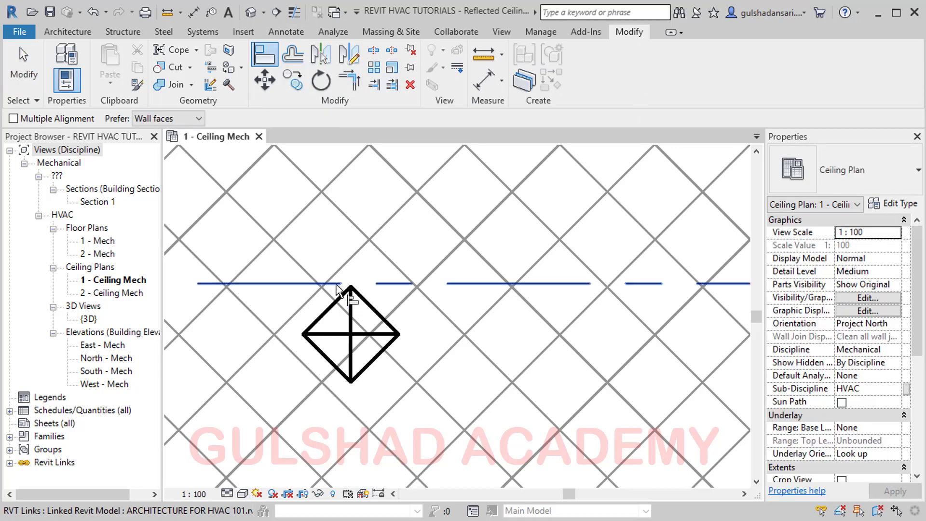
left_click(295, 312)
left_click(326, 311)
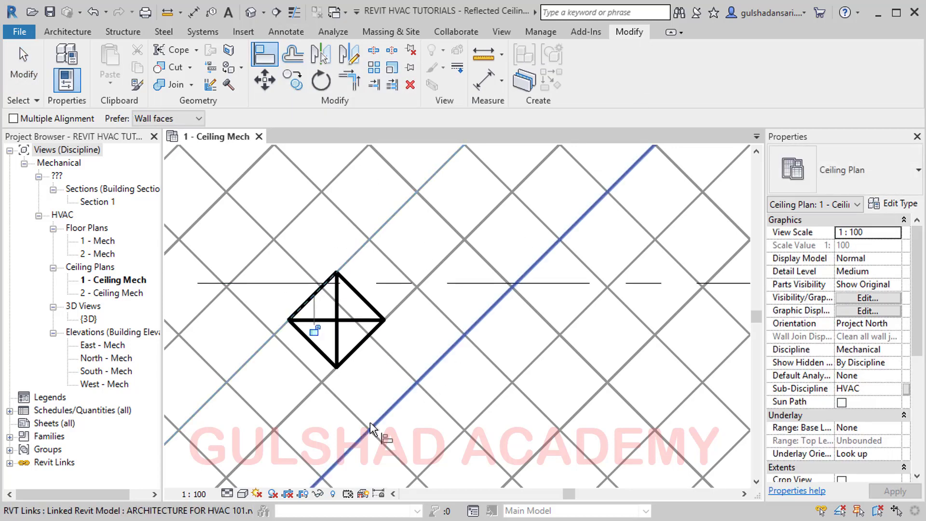
left_click(307, 367)
left_click(321, 347)
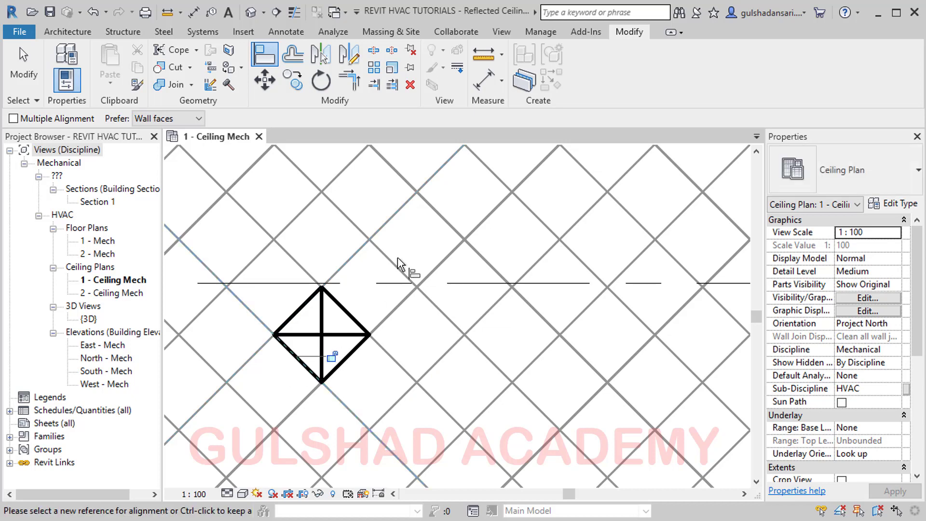
key("Escape")
key("Escape")
scroll(386, 256, "down", 3)
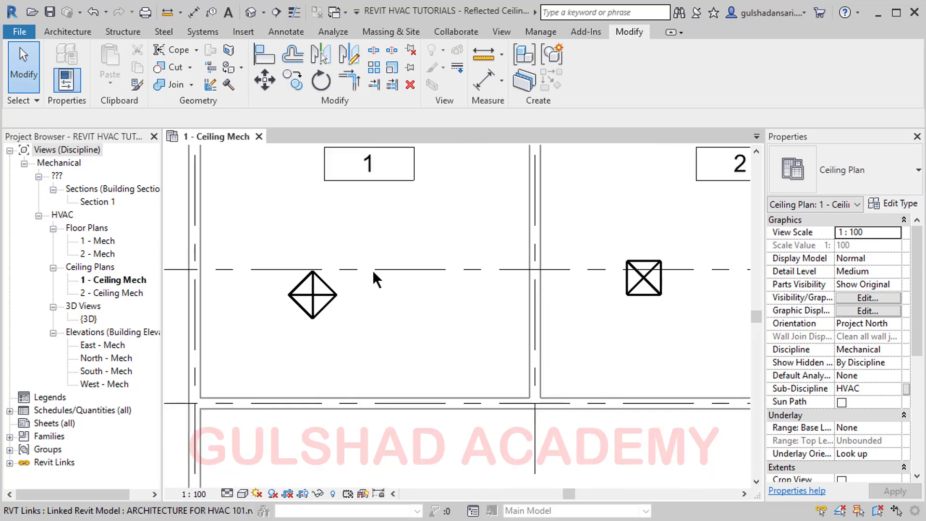
Copy the lower Office 1 supply diffuser, with Constrain off, to one spot beside the room number box and another beside the wall across from it.
middle_click_drag(320, 335, 358, 391)
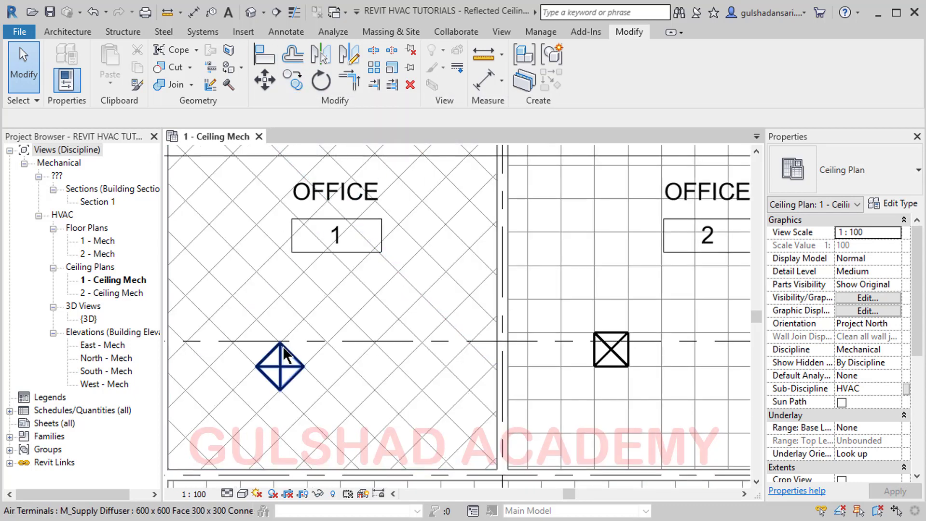
left_click(285, 362)
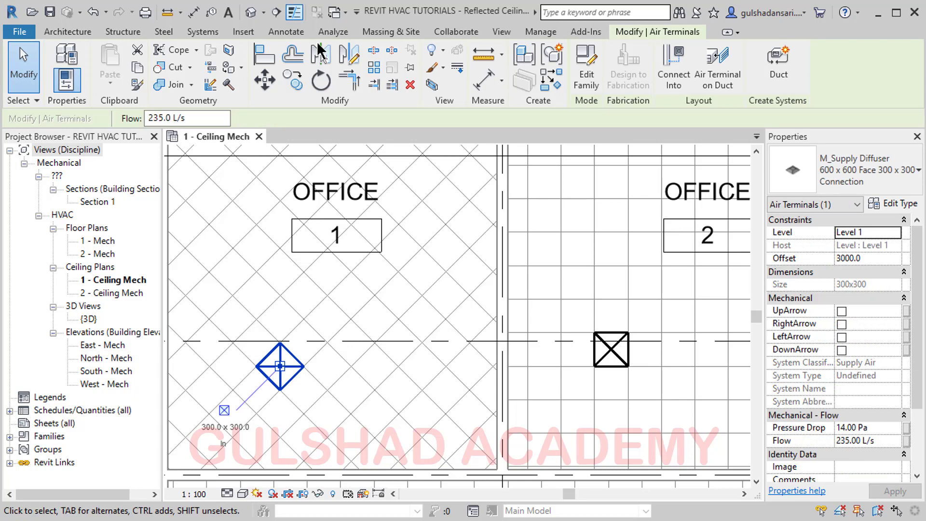
left_click(296, 87)
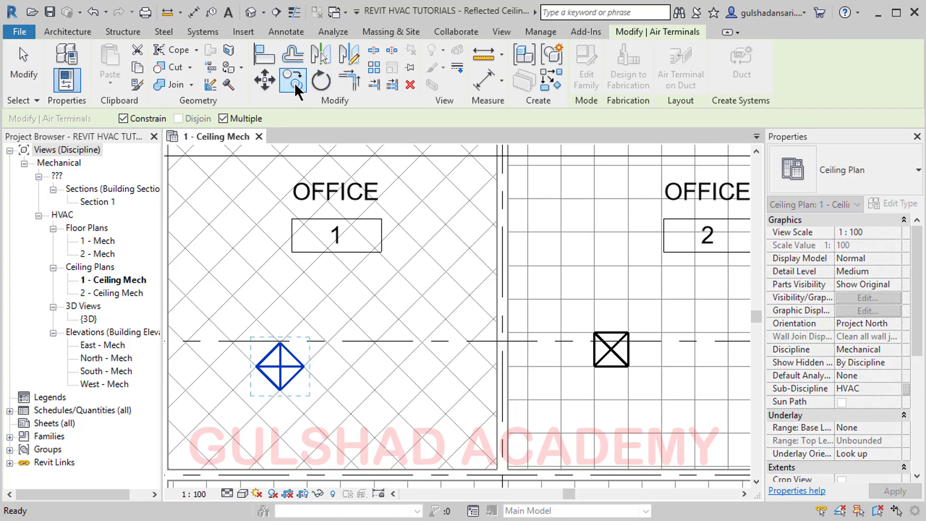
left_click(123, 118)
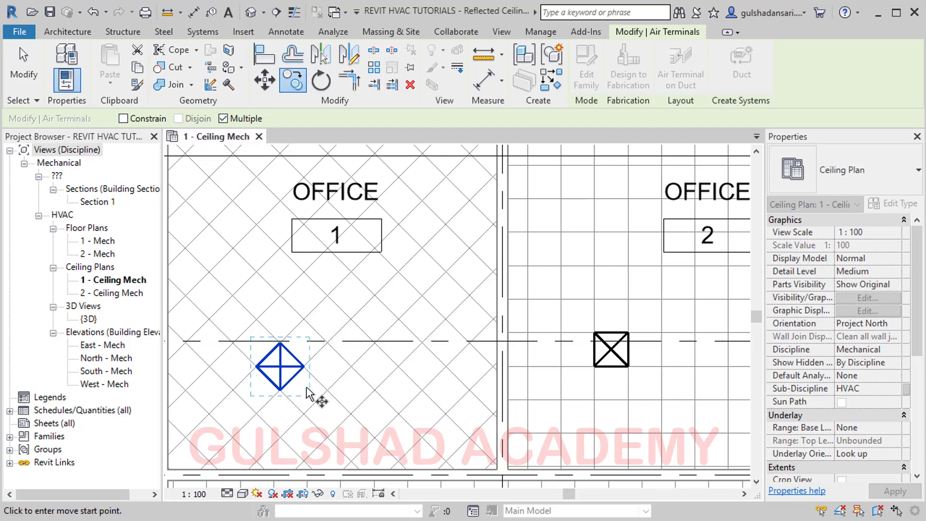
left_click(303, 367)
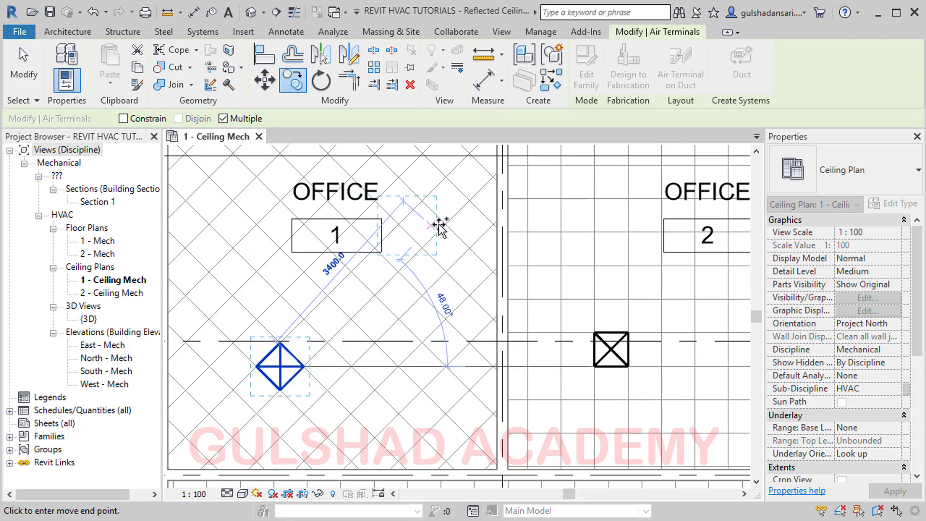
left_click(448, 226)
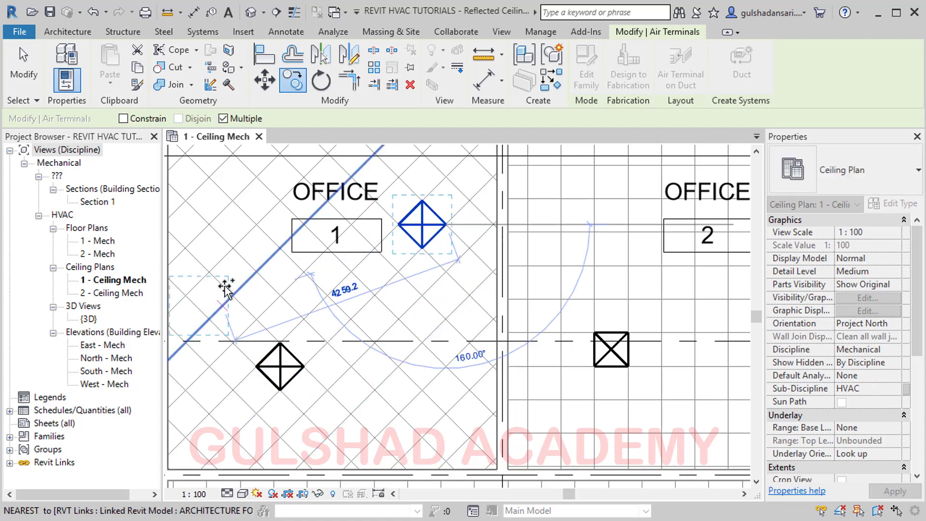
middle_click_drag(223, 290, 286, 345)
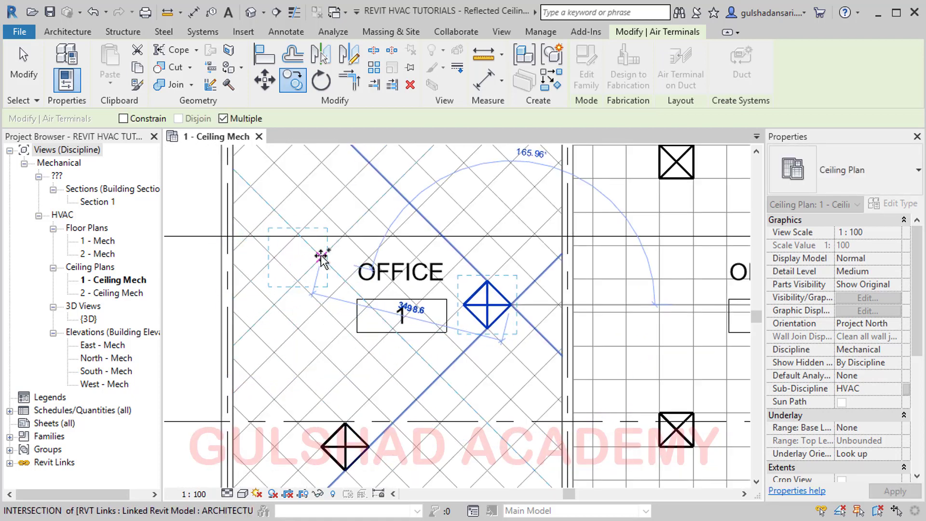
scroll(319, 263, "up", 3)
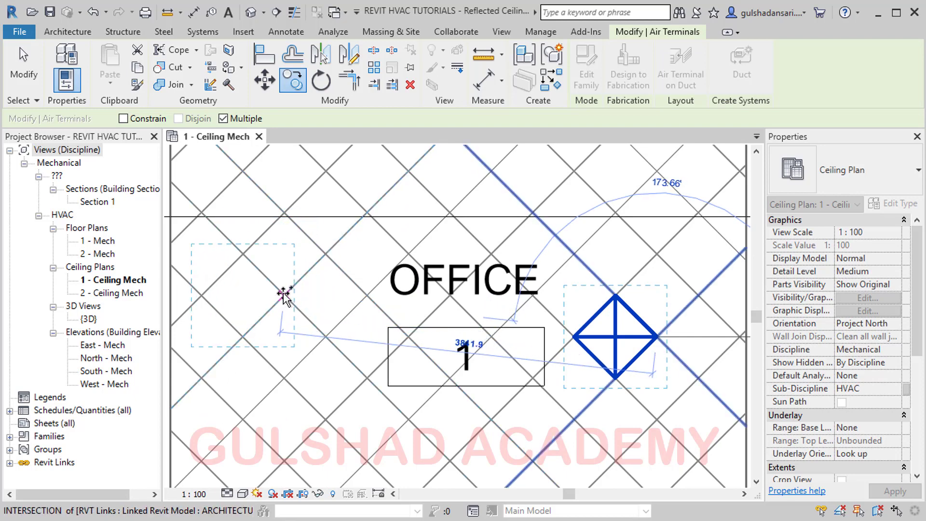
left_click(304, 273)
key("Escape")
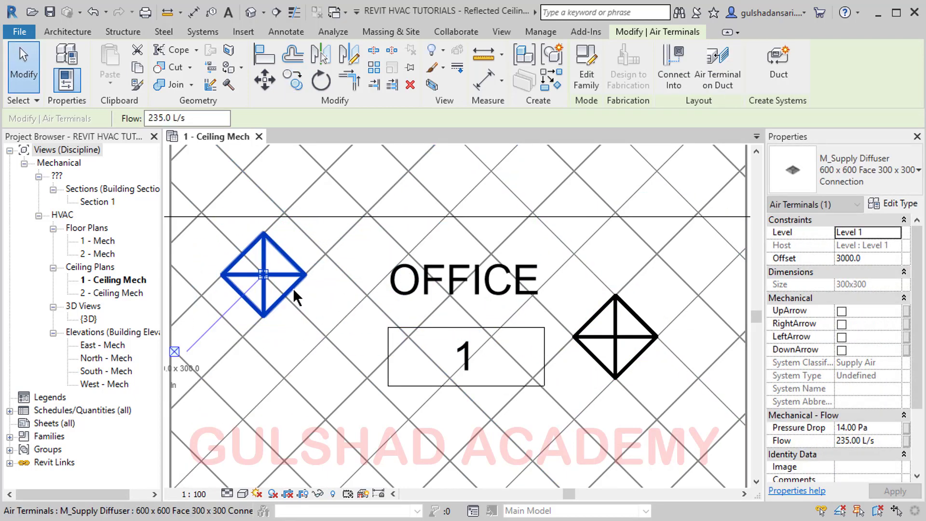
key("Escape")
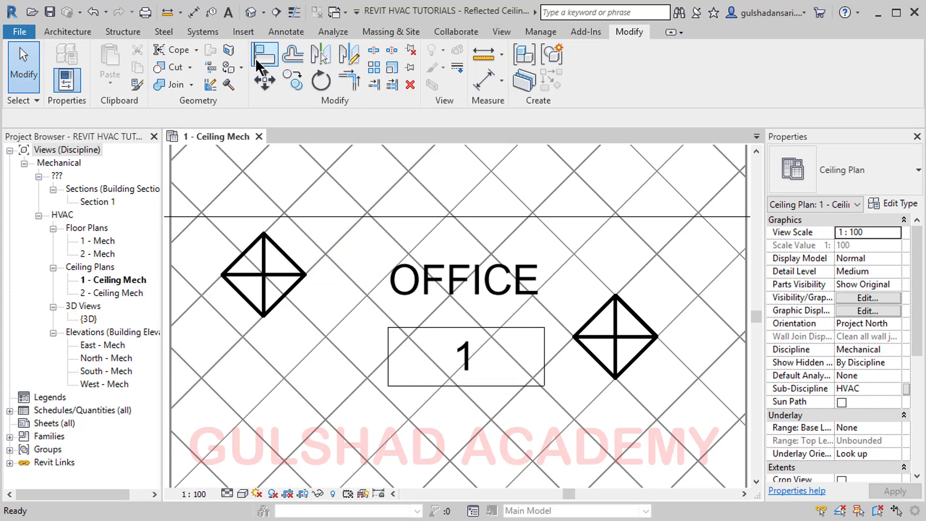
Align the upper-right edge of the Office 1 diffuser copy west of the room tag to the adjacent diagonal ceiling grid line.
left_click(260, 56)
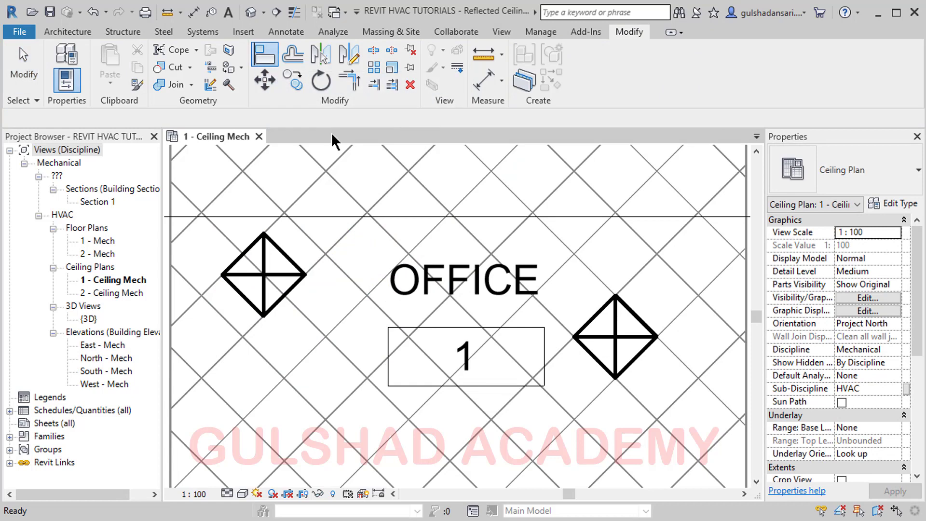
left_click(318, 248)
left_click(300, 268)
scroll(355, 251, "down", 3)
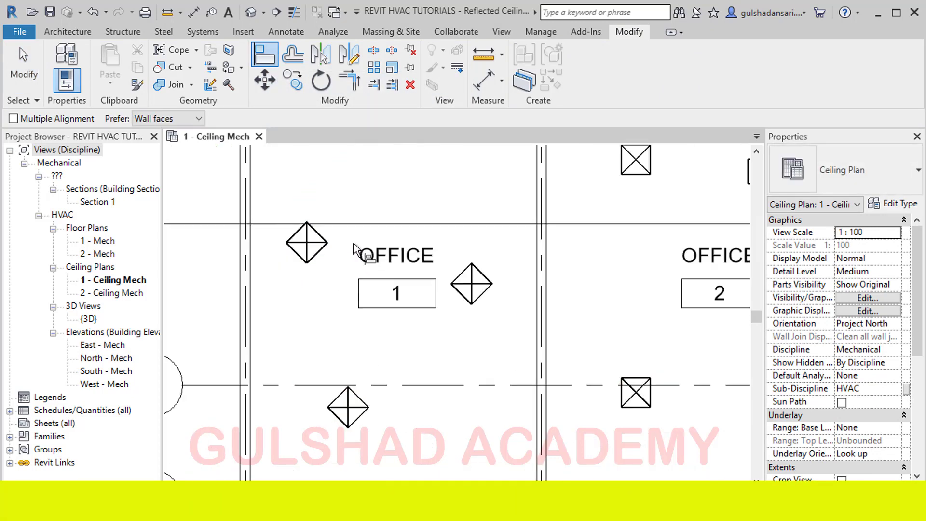
middle_click_drag(471, 352, 341, 258)
scroll(468, 288, "down", 1)
middle_click_drag(468, 288, 445, 368)
left_click(14, 81)
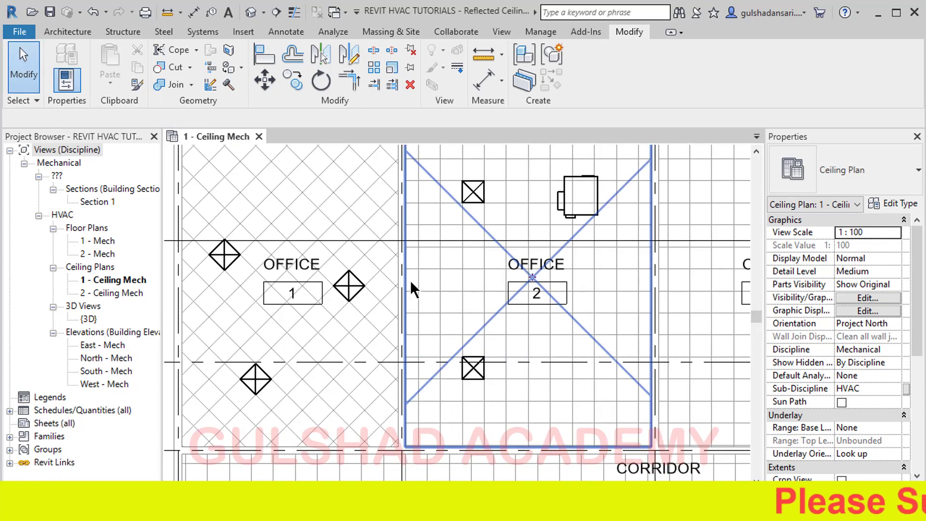
scroll(467, 236, "down", 1)
middle_click_drag(463, 291, 410, 260)
scroll(434, 288, "down", 2)
scroll(271, 217, "up", 1)
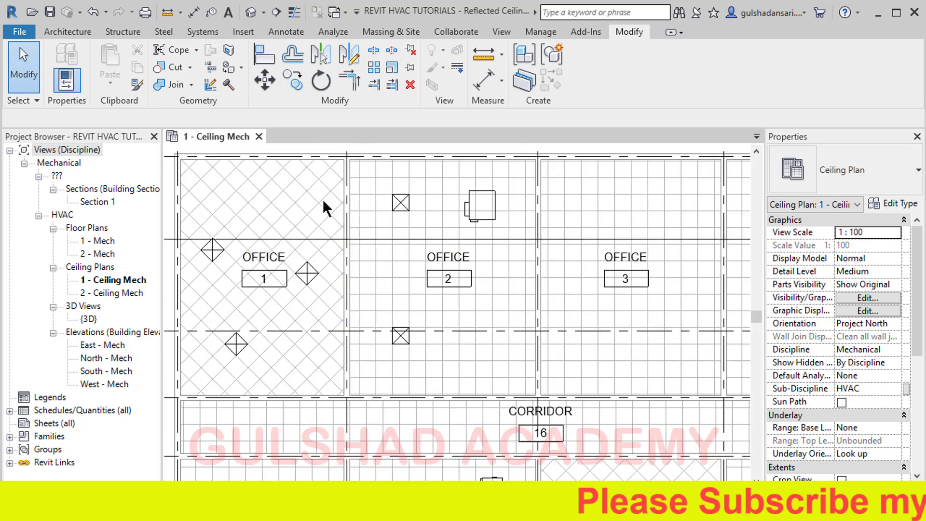
scroll(324, 208, "up", 1)
middle_click_drag(369, 221, 403, 226)
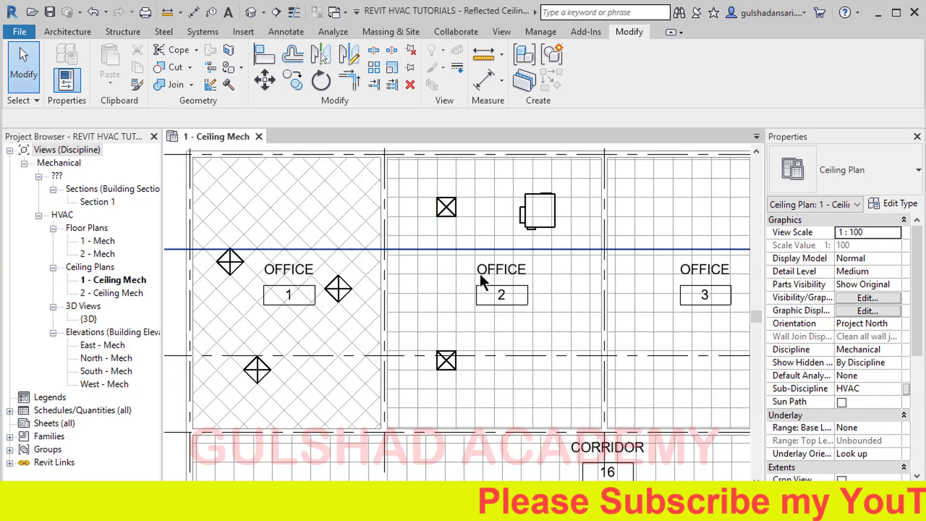
Start placing an M_Return Diffuser 600 x 600 Face 300 x 300 Connection air terminal with its offset set to 3000.
left_click(216, 31)
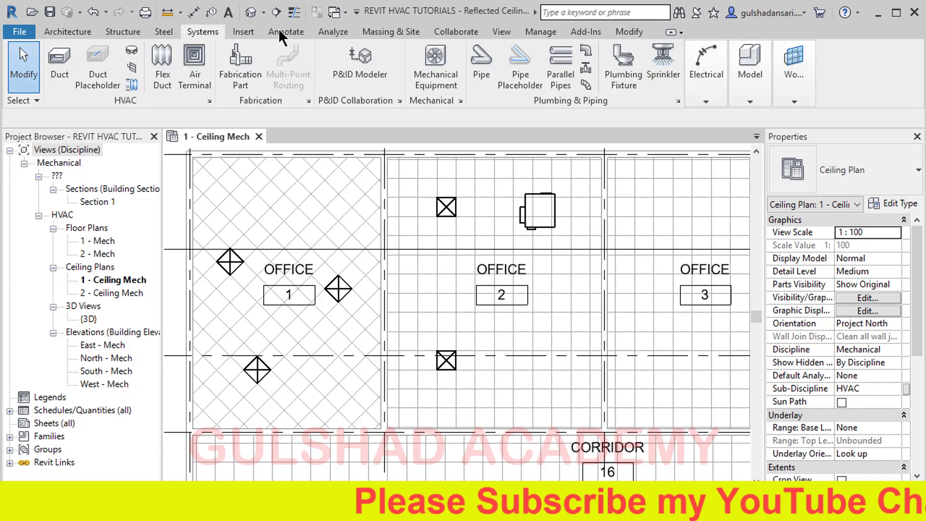
left_click(205, 84)
left_click(818, 156)
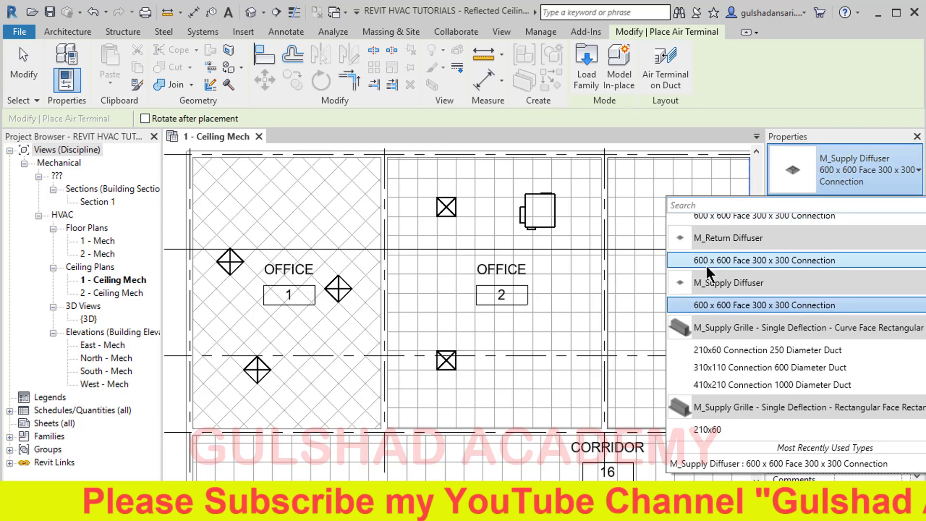
left_click(735, 258)
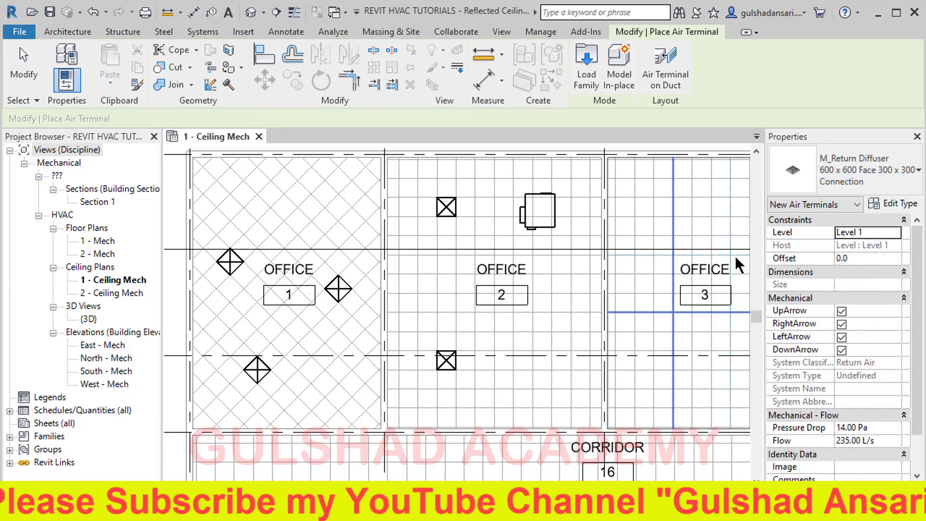
scroll(547, 296, "up", 1)
middle_click_drag(548, 295, 427, 285)
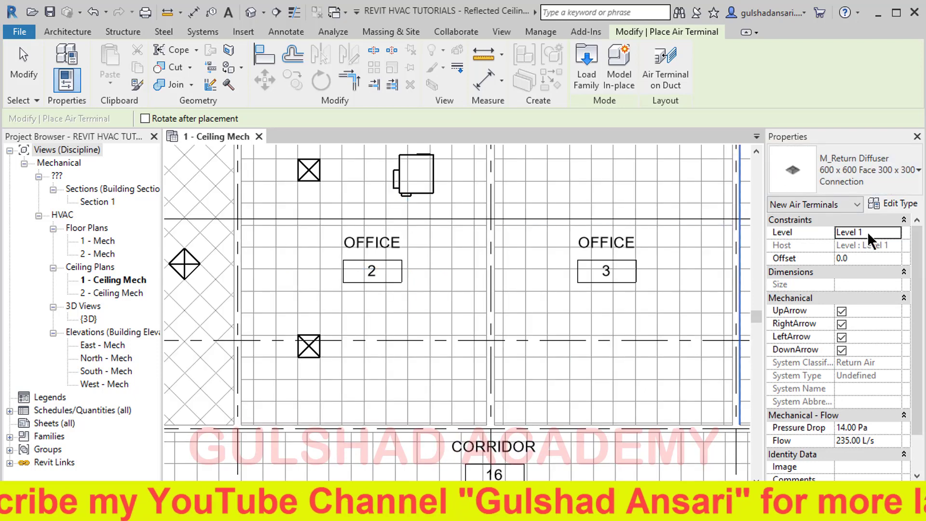
left_click(866, 258)
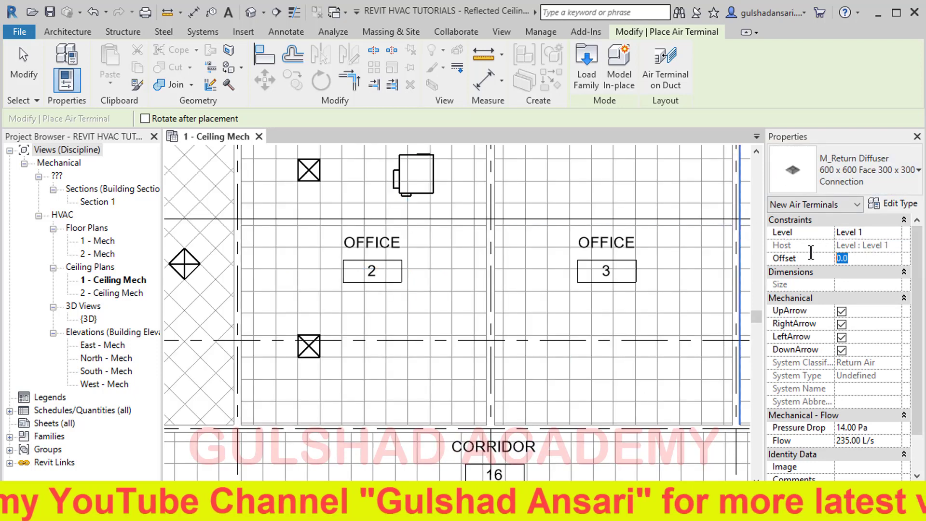
type("3000")
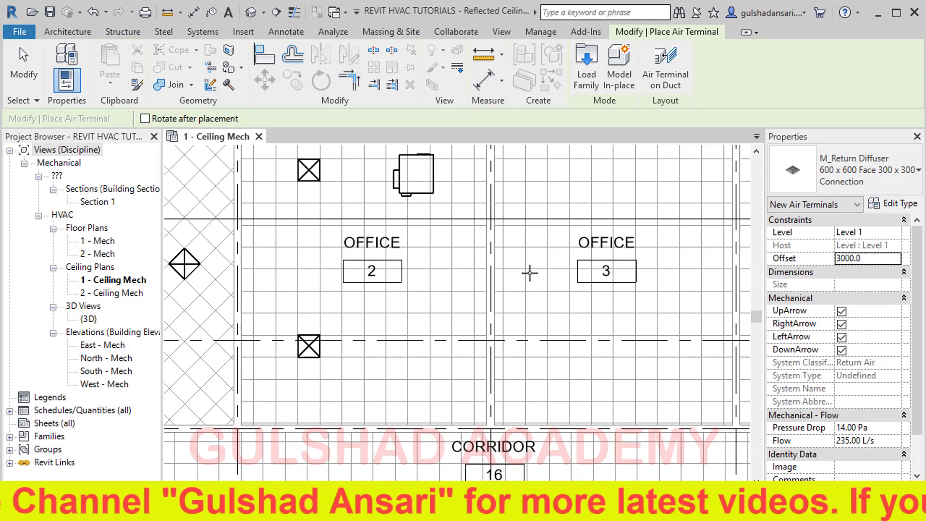
Turn off the UpArrow, RightArrow, LeftArrow and DownArrow options for the new return diffuser.
scroll(531, 263, "up", 2)
middle_click_drag(547, 270, 420, 225)
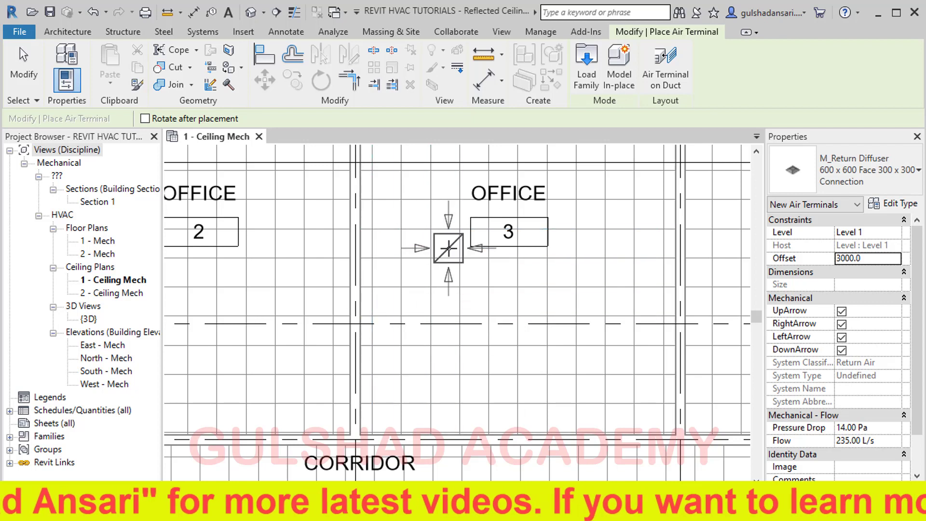
left_click(842, 324)
left_click(844, 337)
left_click(843, 351)
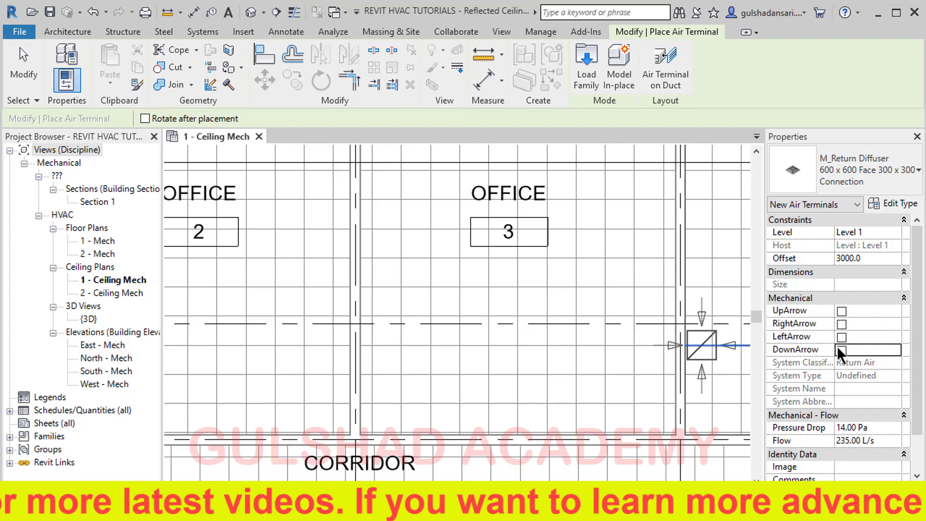
Place the return diffuser in Office 1 near the north wall above the room tag, rotated to match the diagonal ceiling grid.
scroll(426, 263, "down", 3)
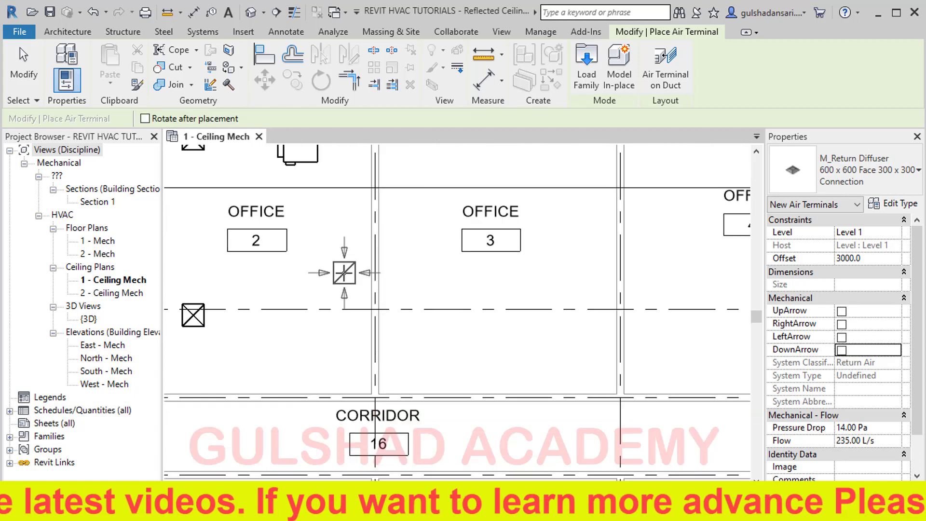
middle_click_drag(258, 243, 540, 316)
scroll(362, 203, "up", 4)
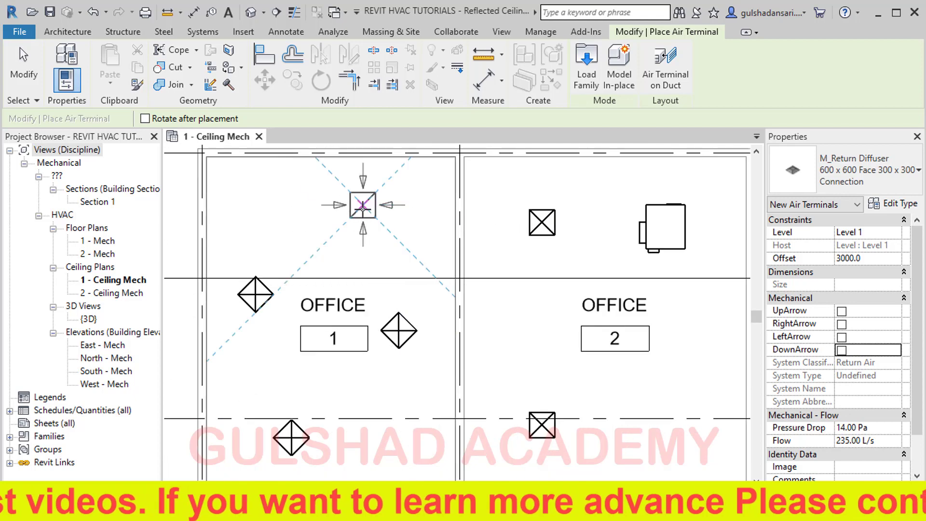
middle_click_drag(380, 252, 404, 310)
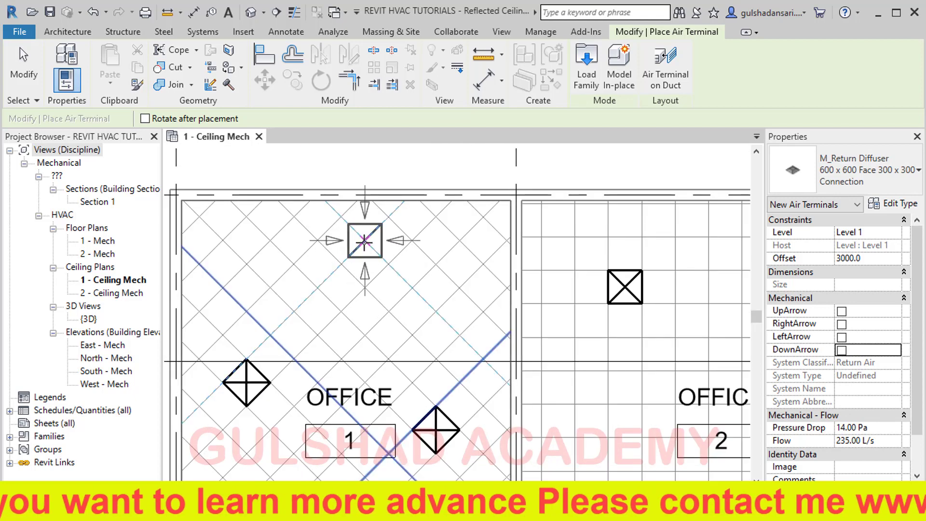
key("space")
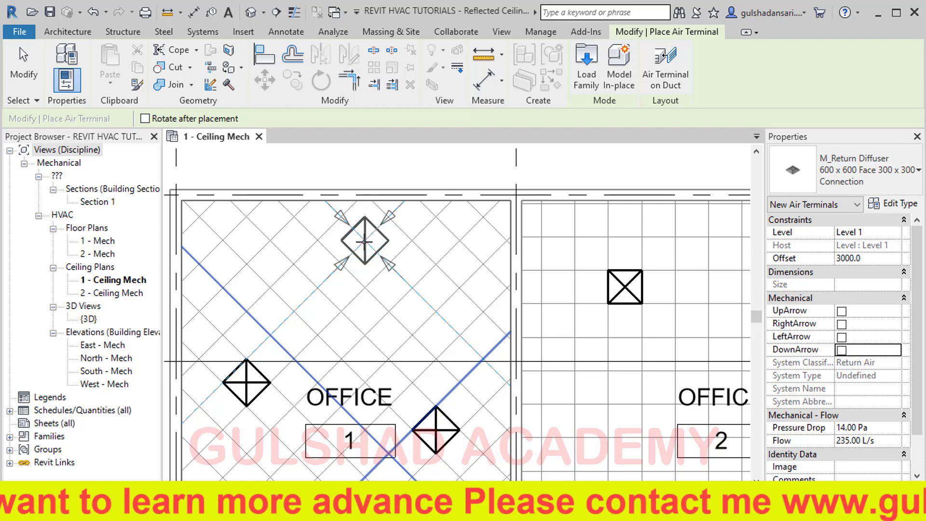
left_click(393, 245)
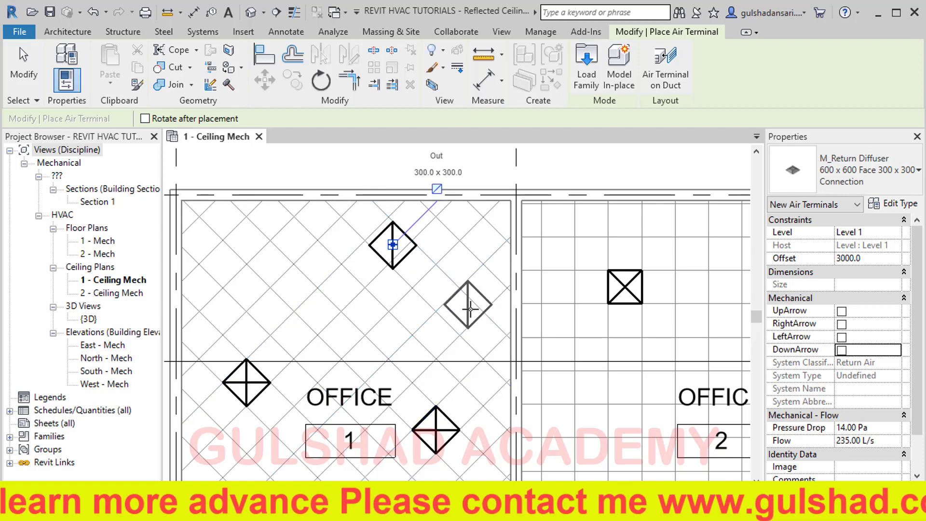
key("Escape")
key("Escape")
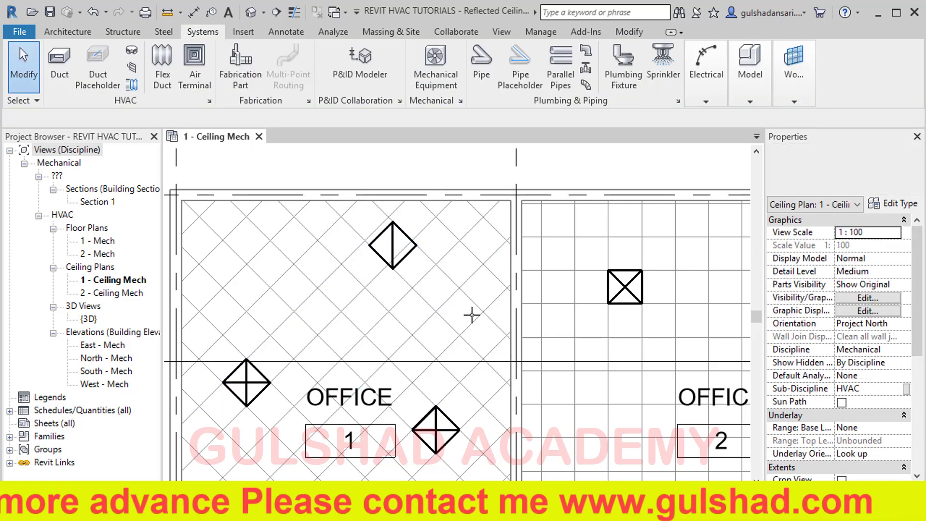
Align the upper-left and lower-left edges of the Office 1 return diffuser to the adjacent diagonal ceiling grid lines.
left_click(629, 32)
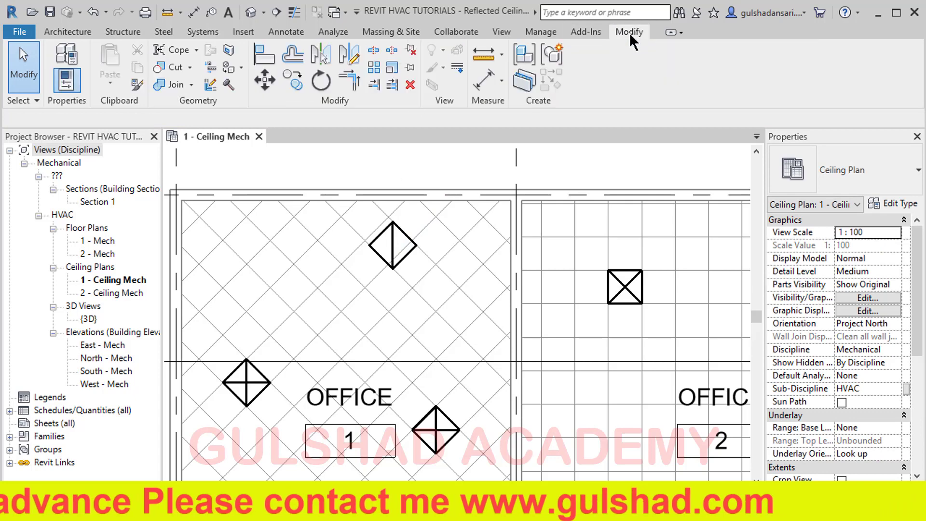
left_click(270, 59)
scroll(361, 198, "up", 3)
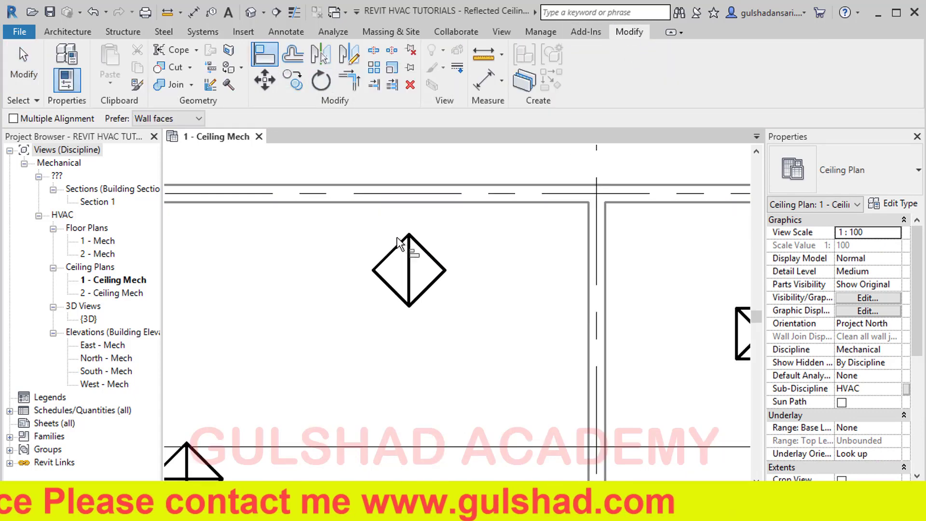
left_click(401, 250)
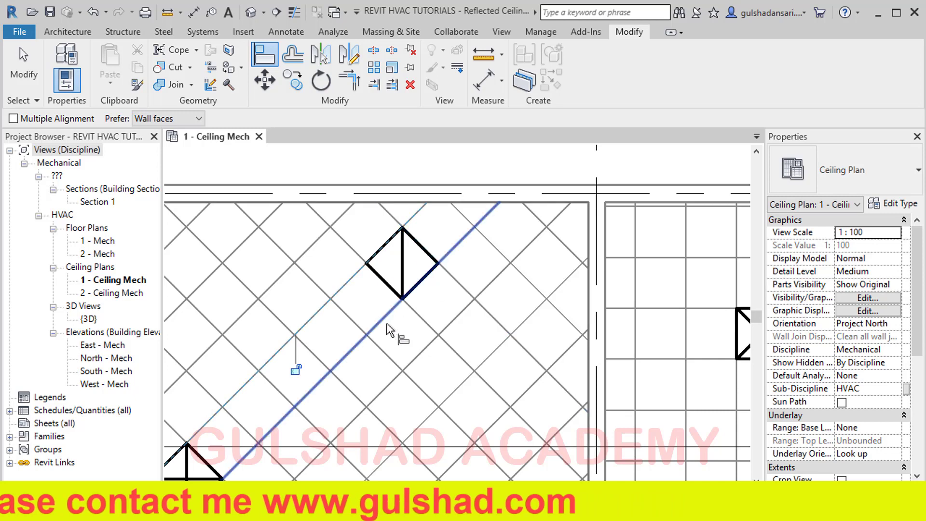
left_click(387, 351)
left_click(381, 285)
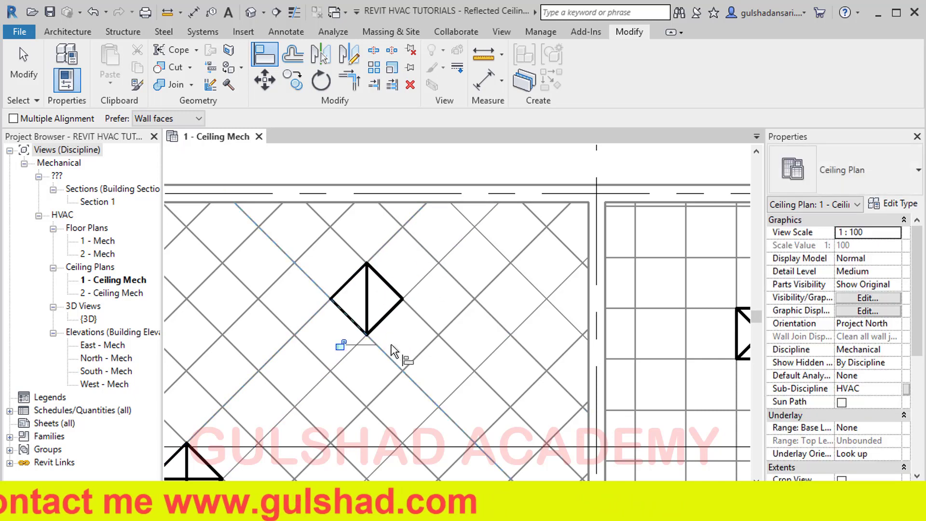
scroll(319, 191, "down", 2)
key("Escape")
key("Escape")
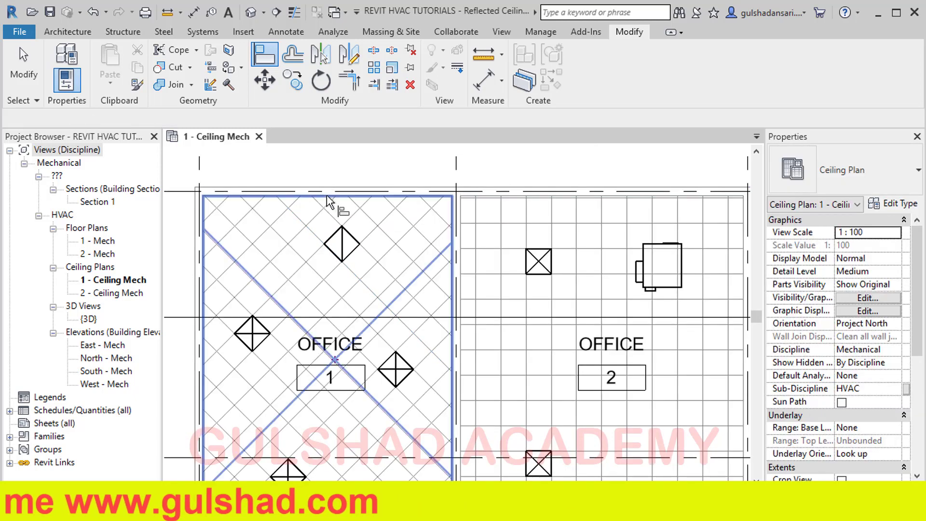
key("Escape")
middle_click_drag(439, 337, 401, 269)
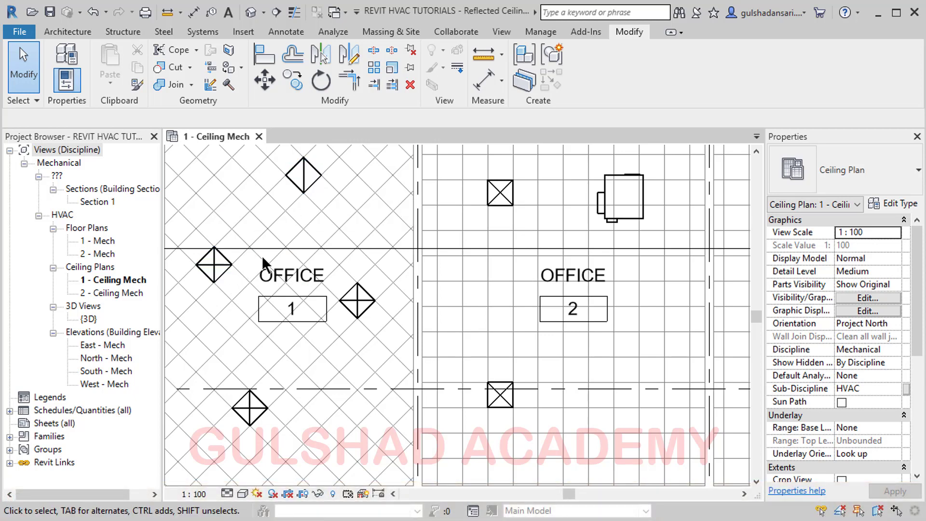
scroll(521, 303, "down", 1)
middle_click_drag(507, 307, 428, 278)
left_click(275, 179)
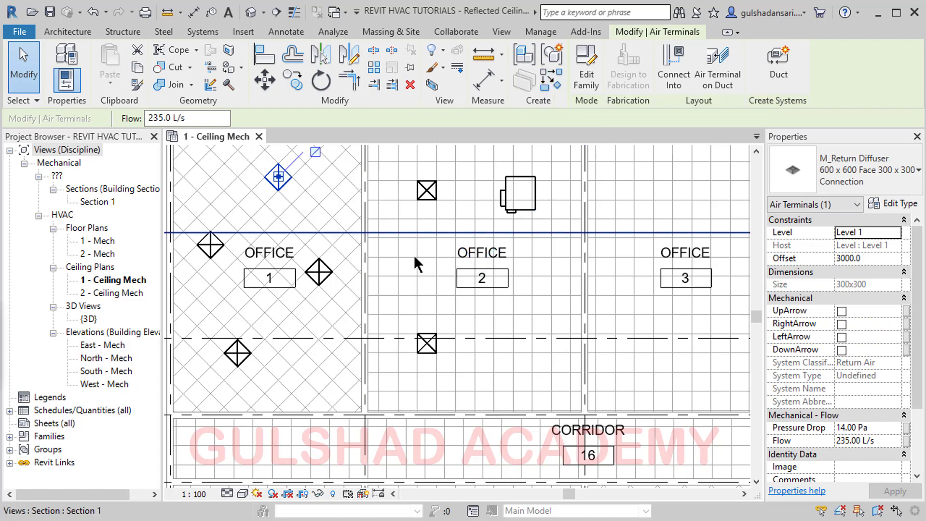
scroll(413, 255, "down", 3)
left_click(452, 201)
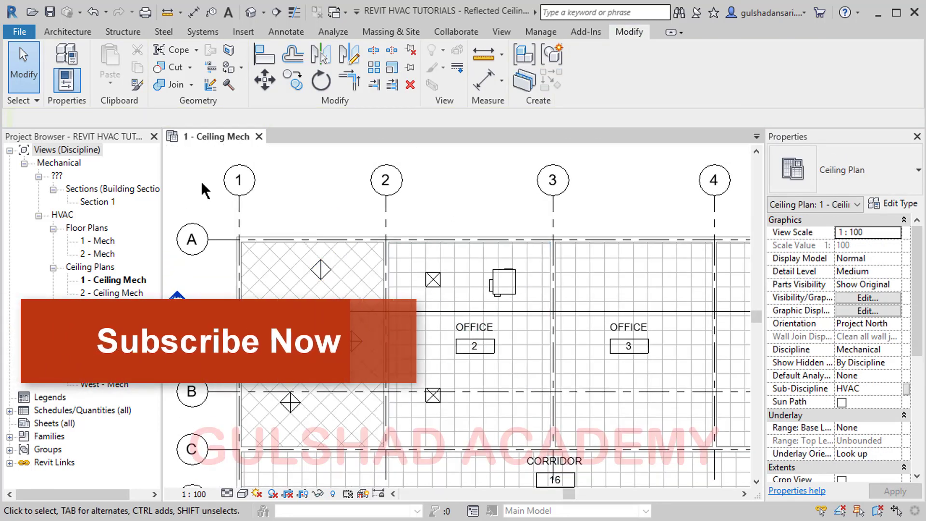
Place an M_Return Diffuser 600 x 600 Face 300 x 300 Connection in Office 2 near grid B, level with the lower supply diffuser.
left_click(232, 35)
left_click(212, 34)
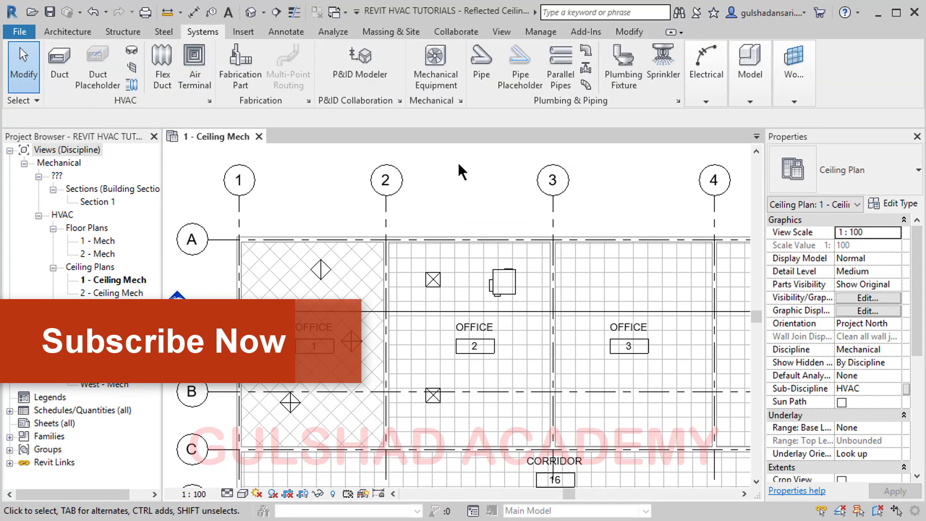
left_click(191, 82)
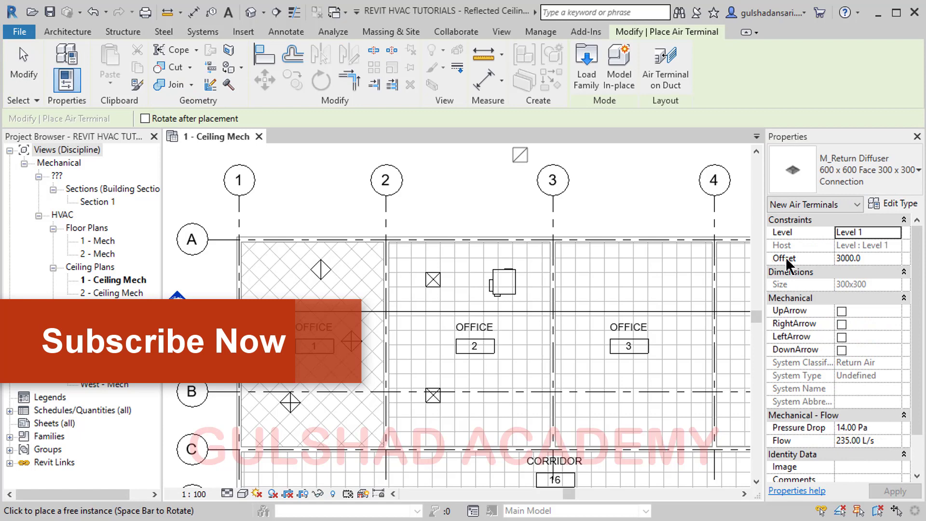
middle_click_drag(386, 309, 280, 229)
scroll(423, 304, "up", 2)
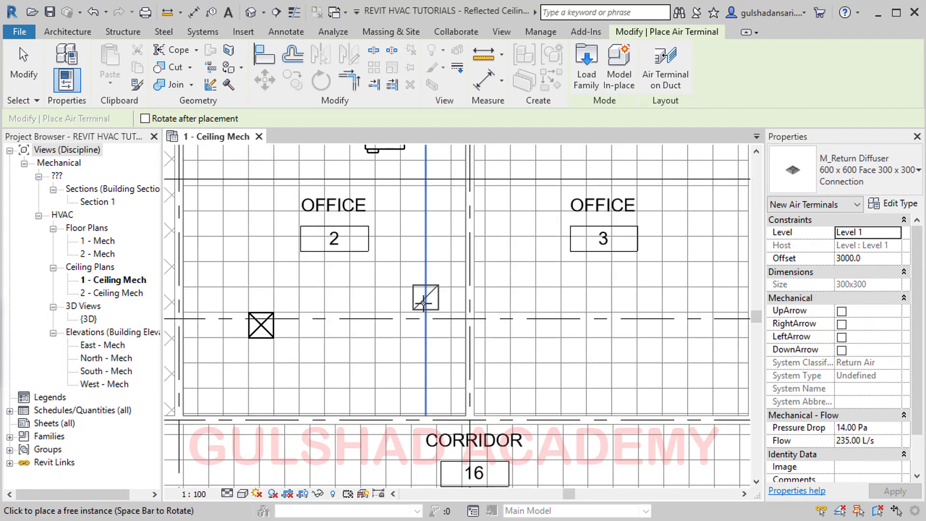
scroll(424, 303, "up", 1)
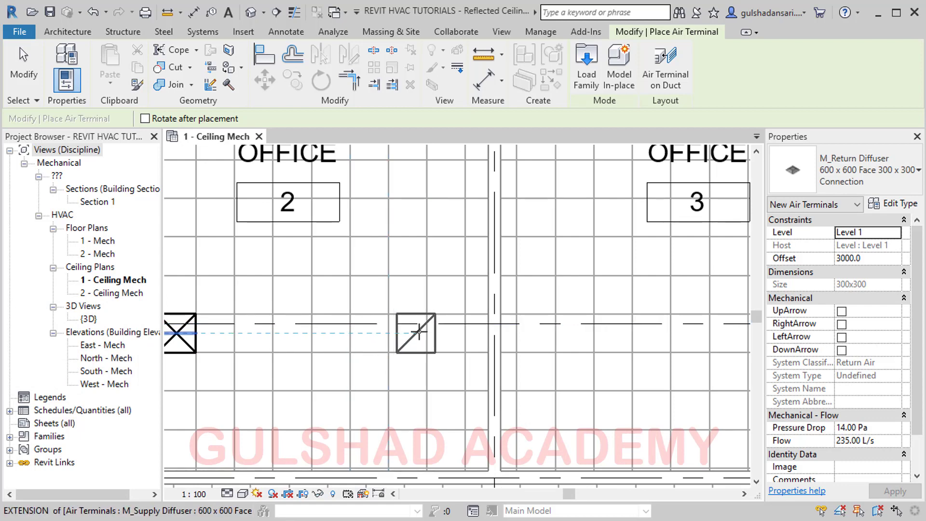
left_click(426, 333)
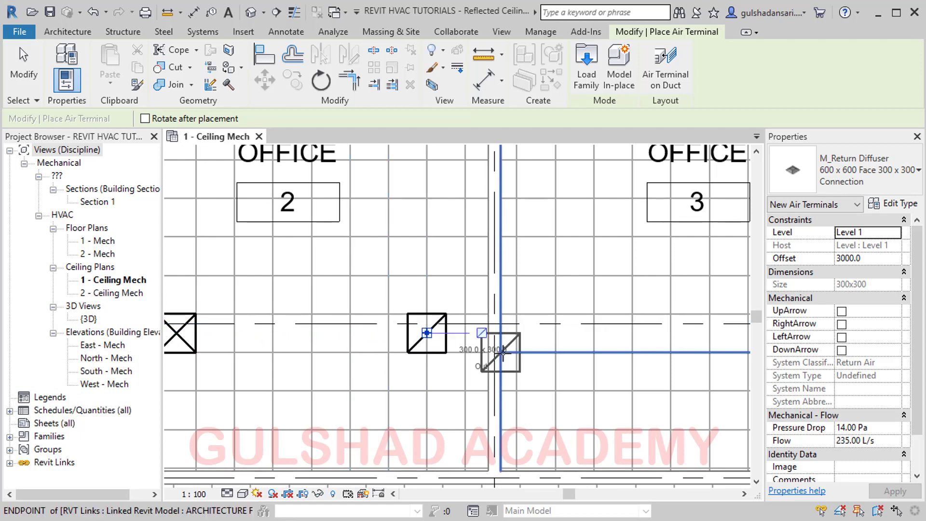
key("Escape")
key("Escape")
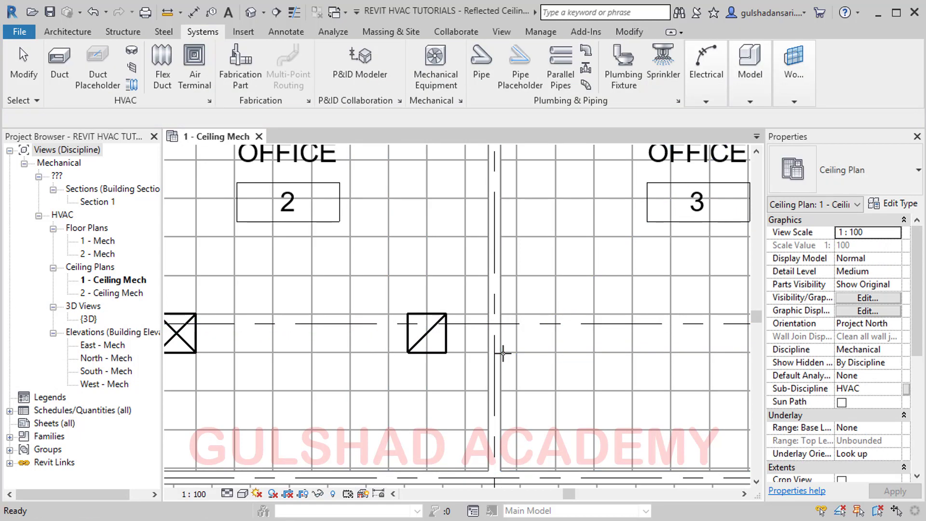
Align the left edge of the Office 2 return diffuser to the adjacent vertical ceiling grid line.
left_click(623, 36)
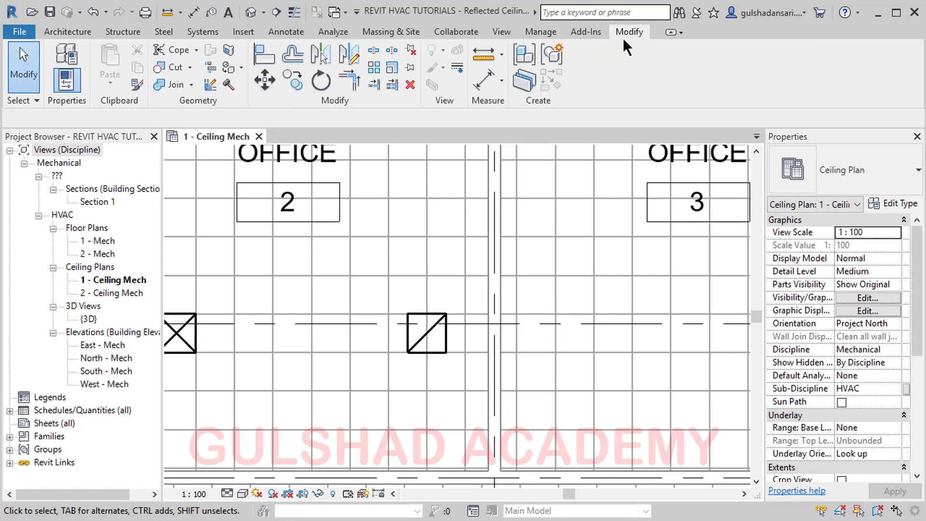
left_click(271, 55)
left_click(390, 256)
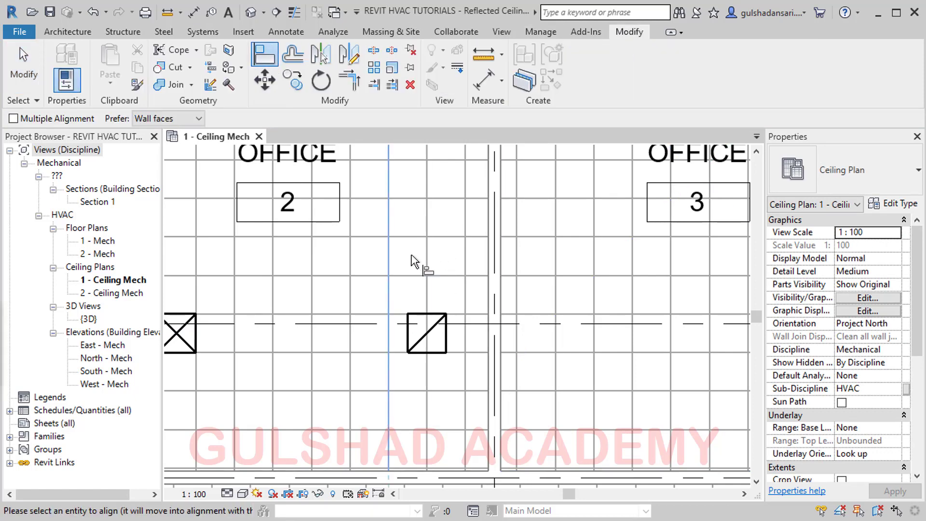
left_click(408, 335)
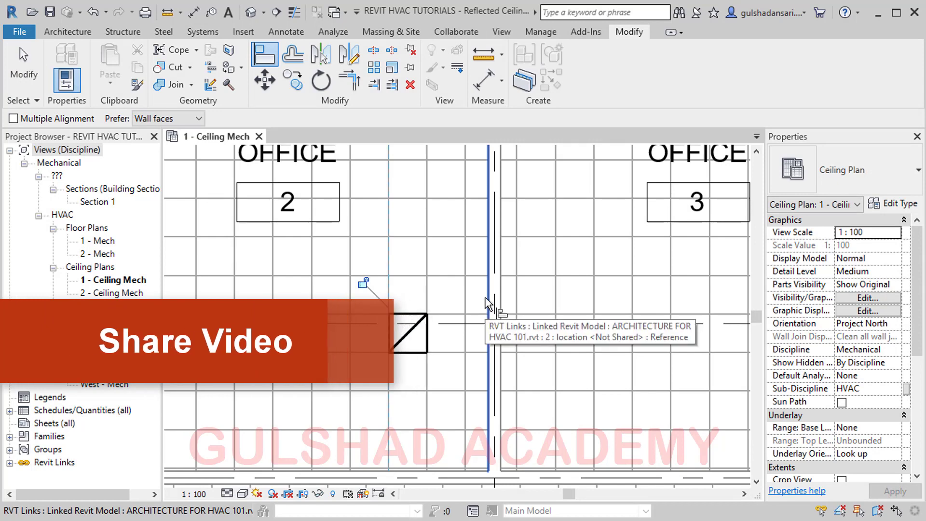
key("Escape")
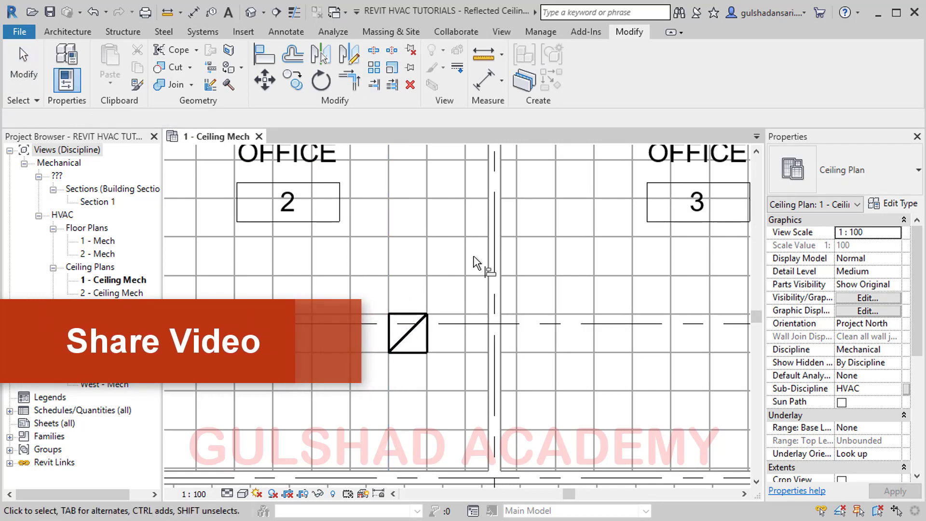
Start the Air Terminal command and look through the diffuser and grille types available for placement.
scroll(387, 223, "down", 2)
middle_click_drag(372, 207, 458, 292)
scroll(369, 232, "down", 1)
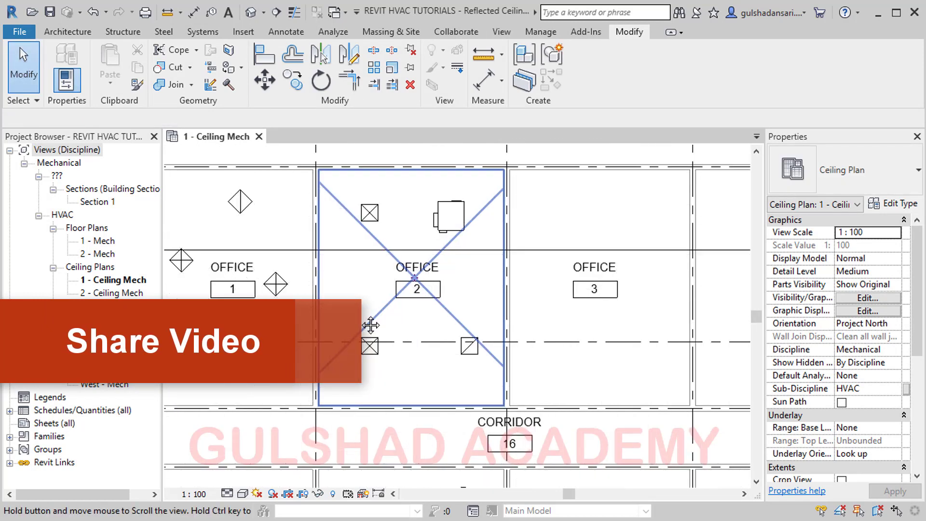
middle_click_drag(373, 242, 467, 258)
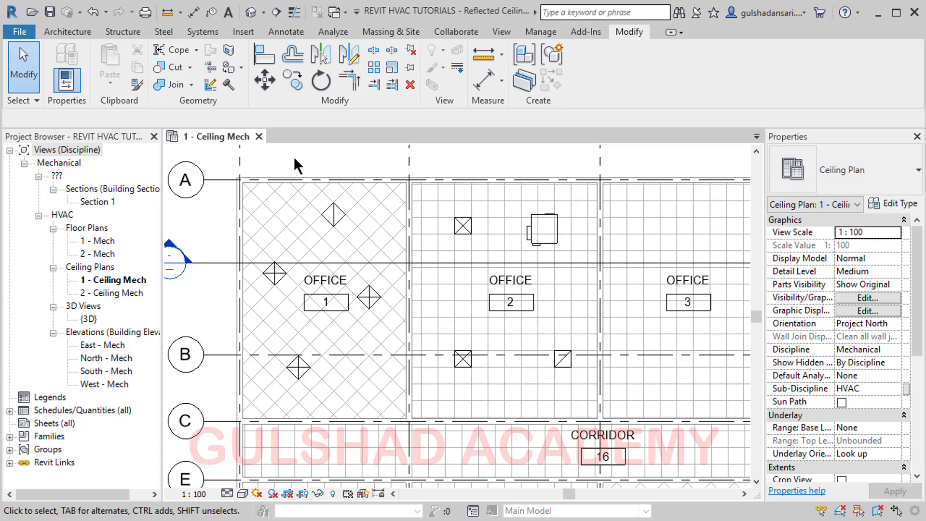
left_click(206, 29)
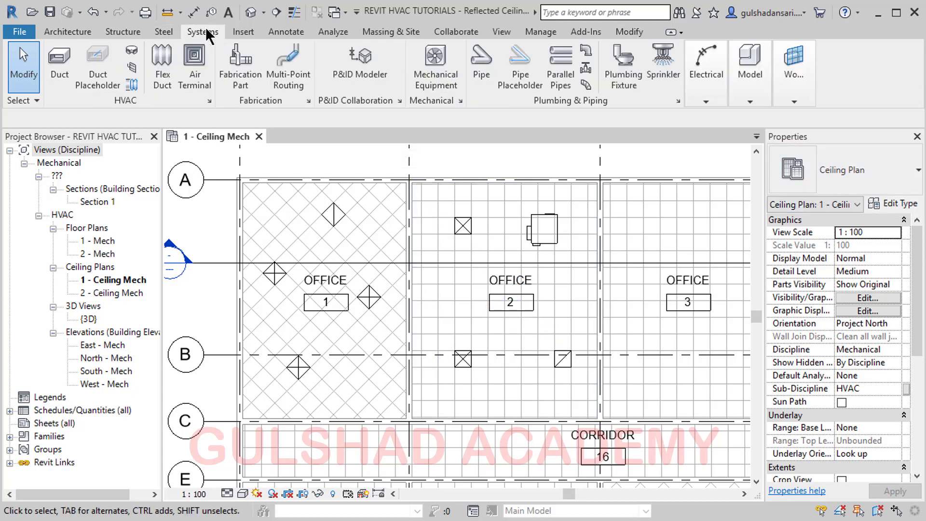
left_click(187, 91)
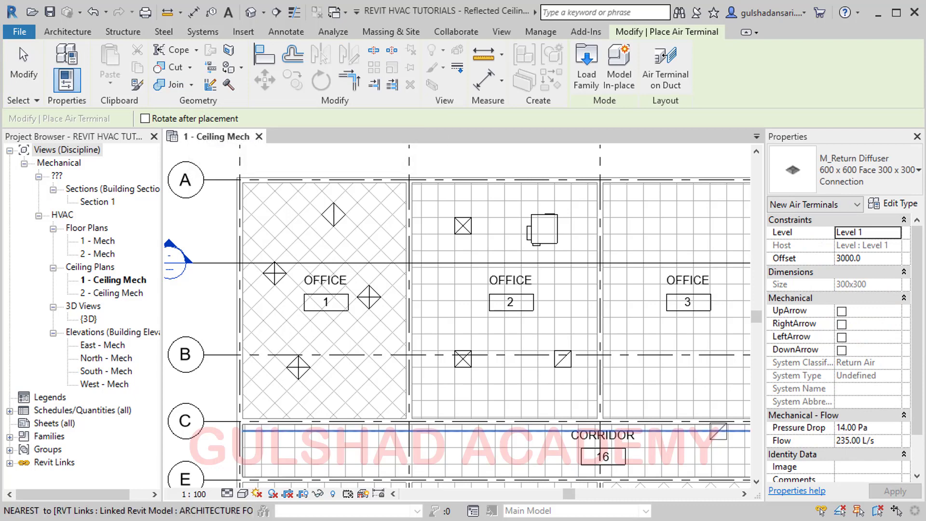
left_click(796, 175)
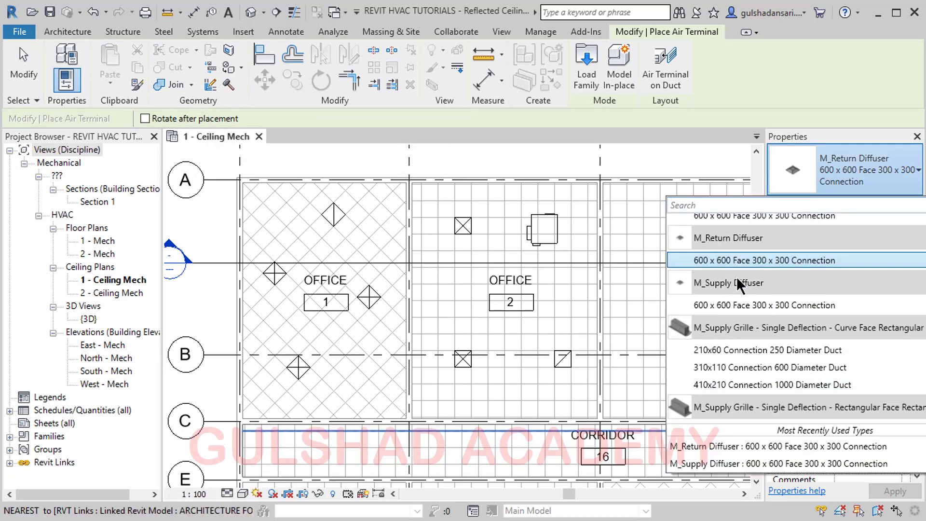
left_click(774, 111)
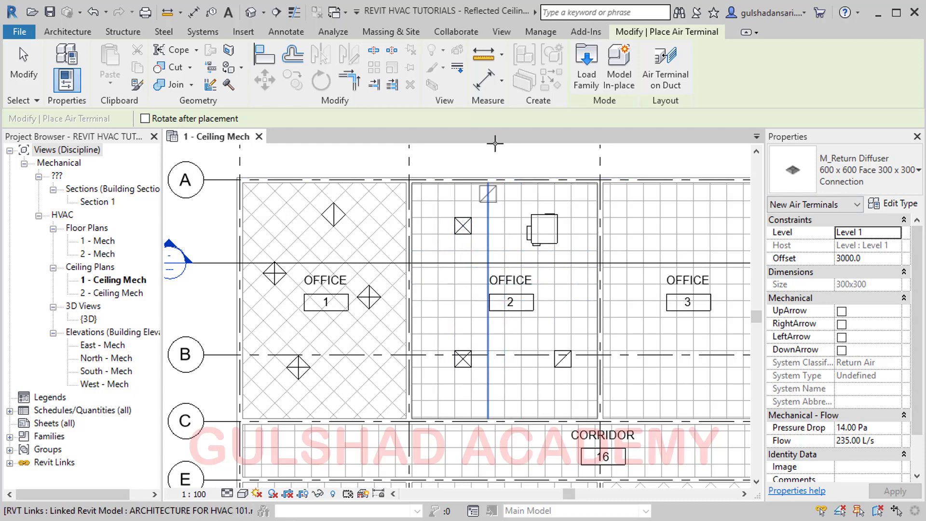
Browse the loadable families in the US Metric library to Mechanical, MEP, Air-Side Components, and leave without loading or placing anything.
left_click(592, 65)
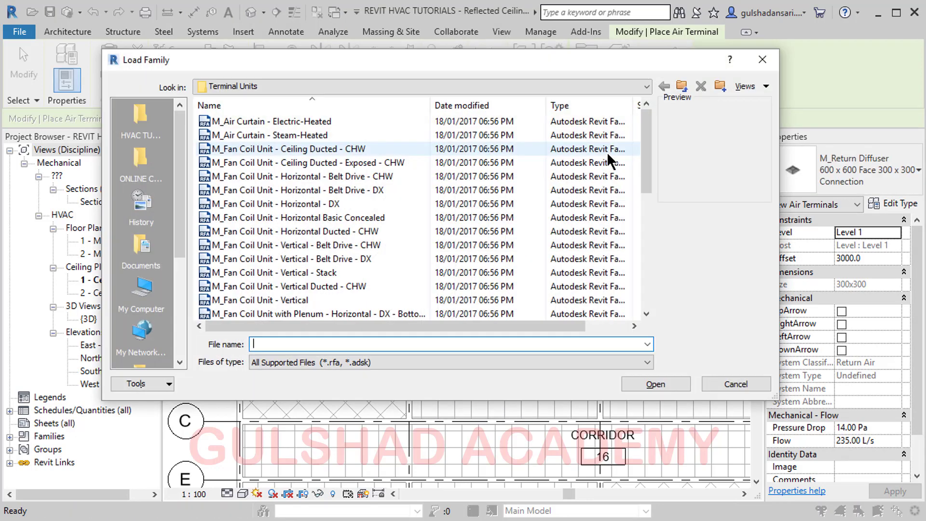
left_click(611, 90)
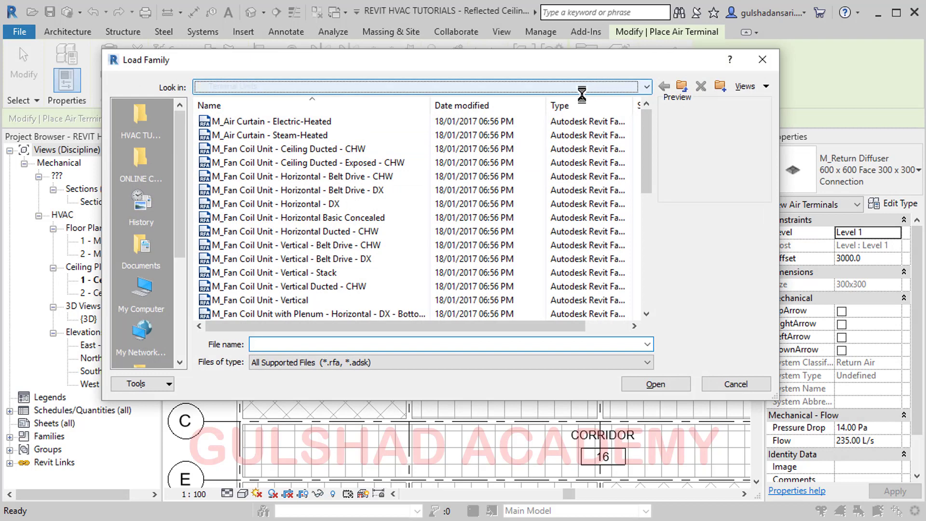
scroll(301, 164, "up", 3)
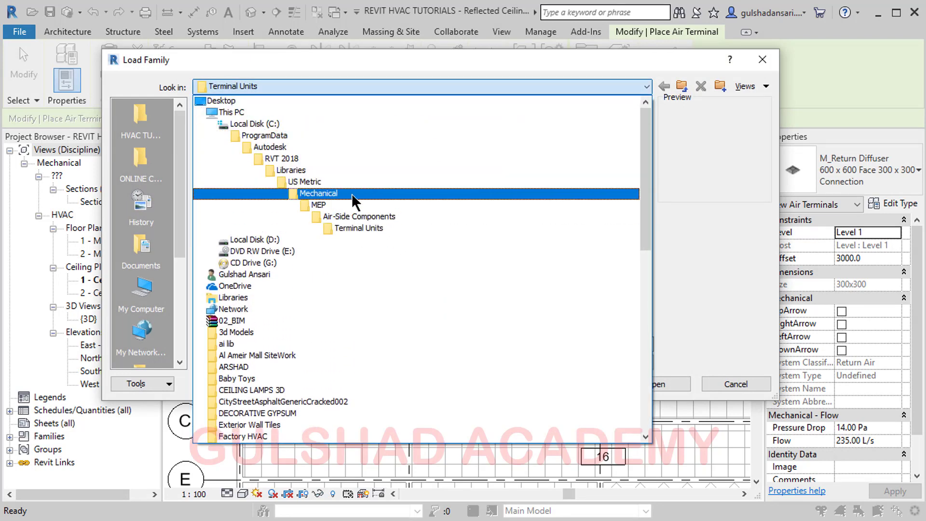
left_click(340, 170)
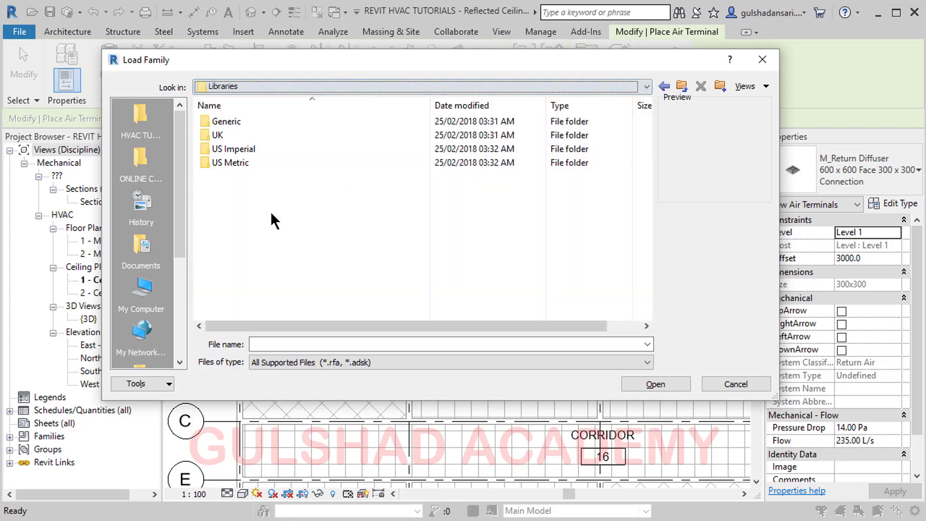
double_click(231, 159)
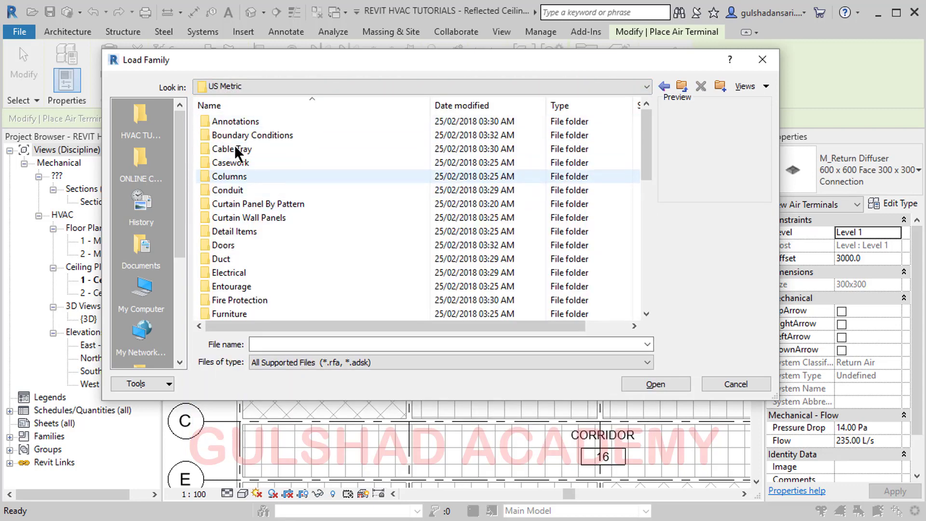
scroll(248, 265, "down", 2)
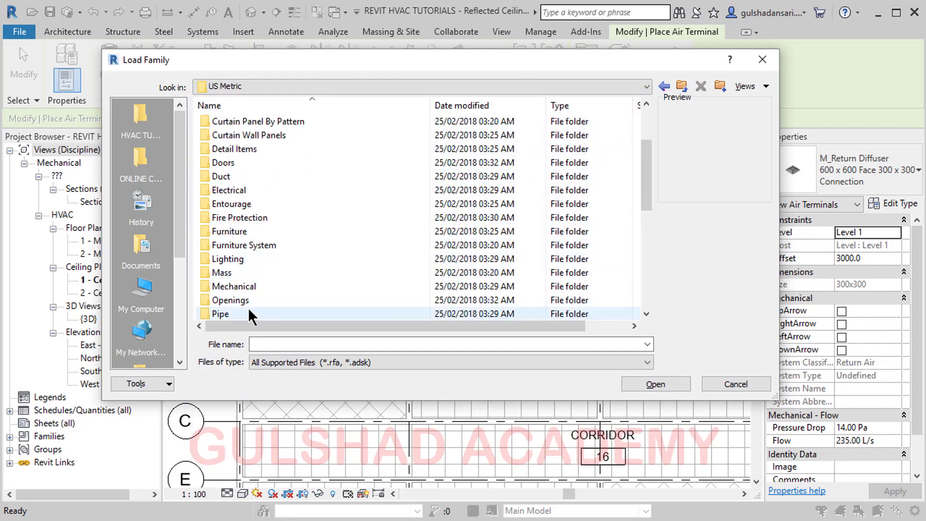
double_click(236, 288)
double_click(230, 140)
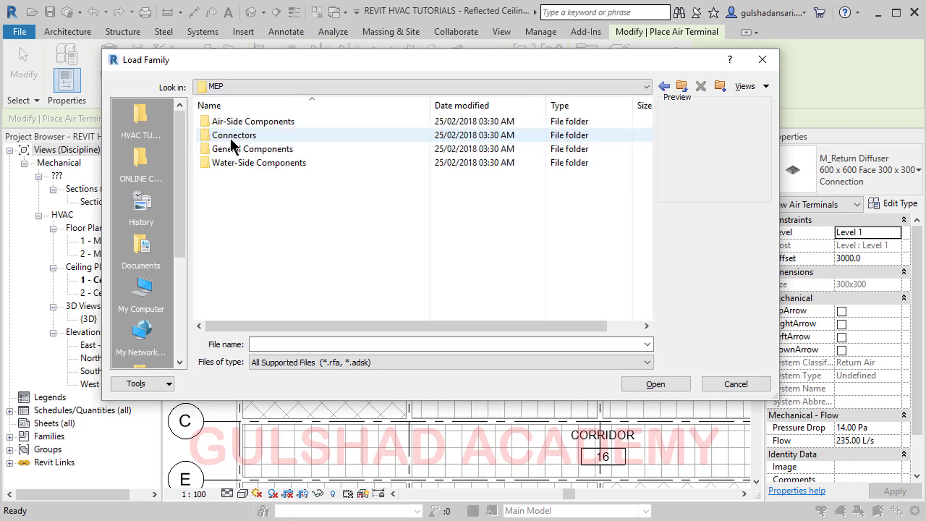
double_click(247, 121)
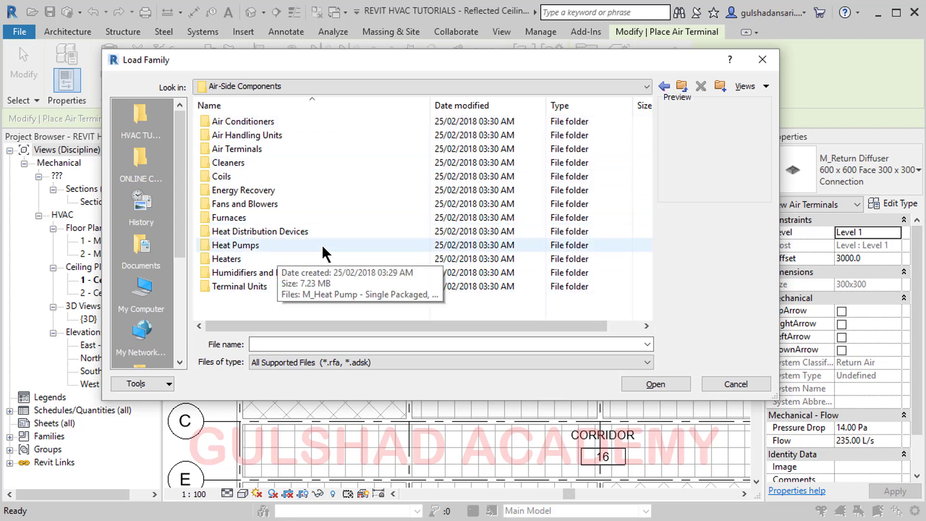
left_click(727, 387)
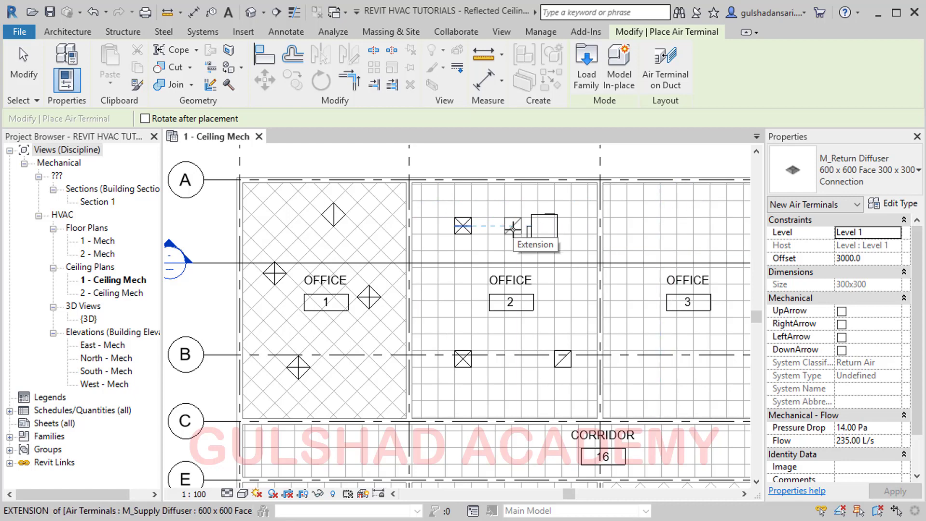
key("Escape")
key("Escape")
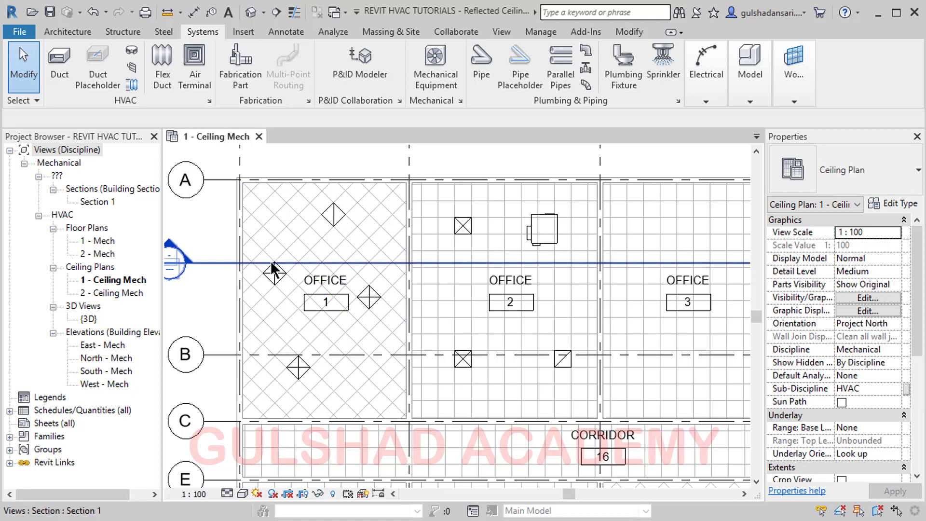
scroll(388, 204, "down", 1)
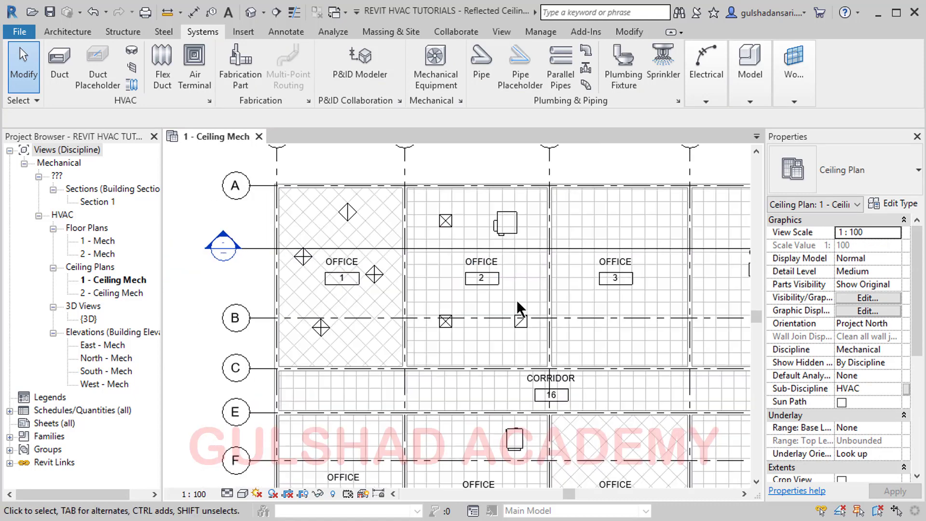
middle_click_drag(513, 308, 443, 275)
scroll(434, 226, "down", 2)
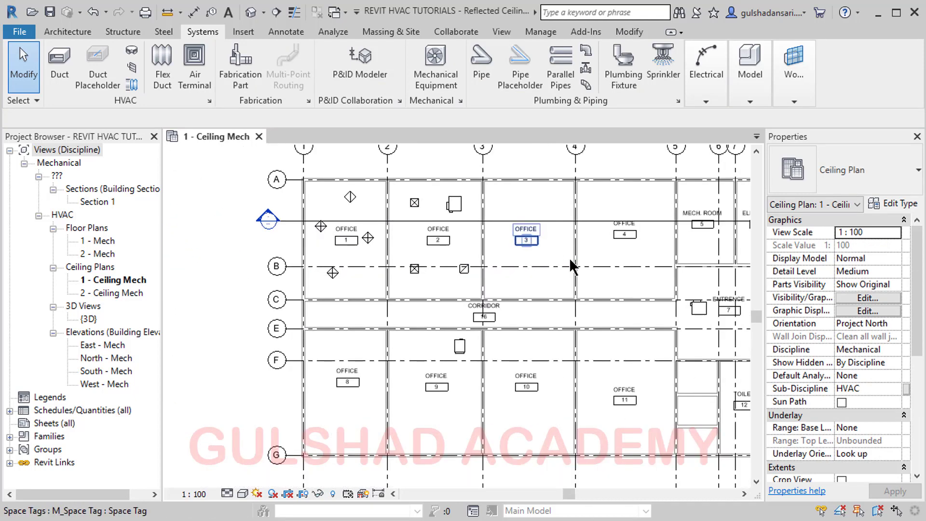
middle_click_drag(572, 262, 485, 274)
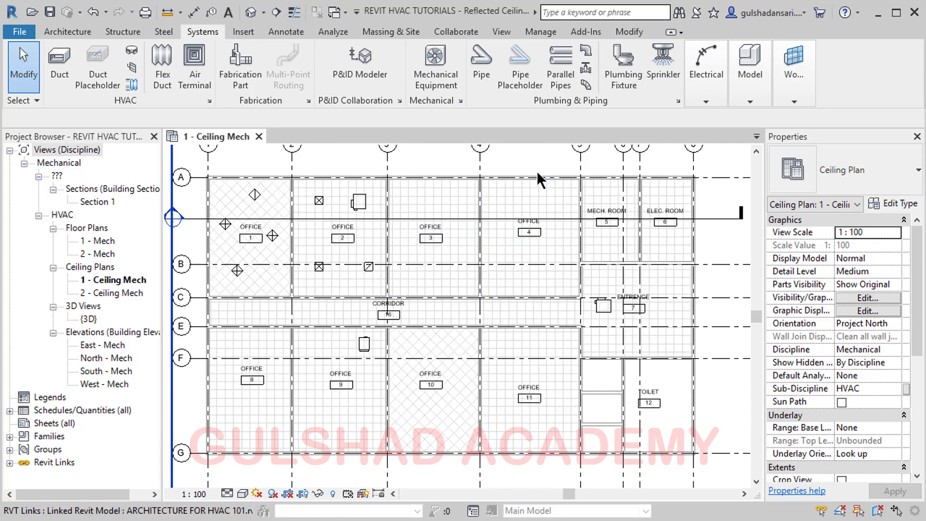